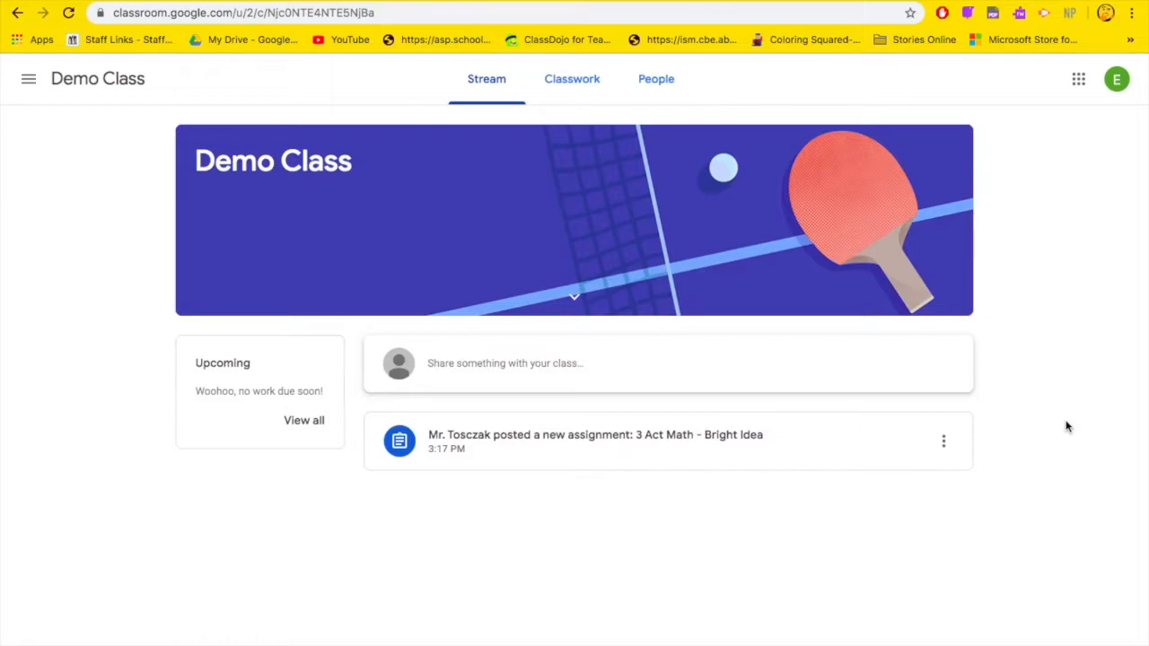
Open the 3 Act Math - Bright Idea assignment and its attached Big Problem document, dismissing the turn-in reminder.
left_click(542, 441)
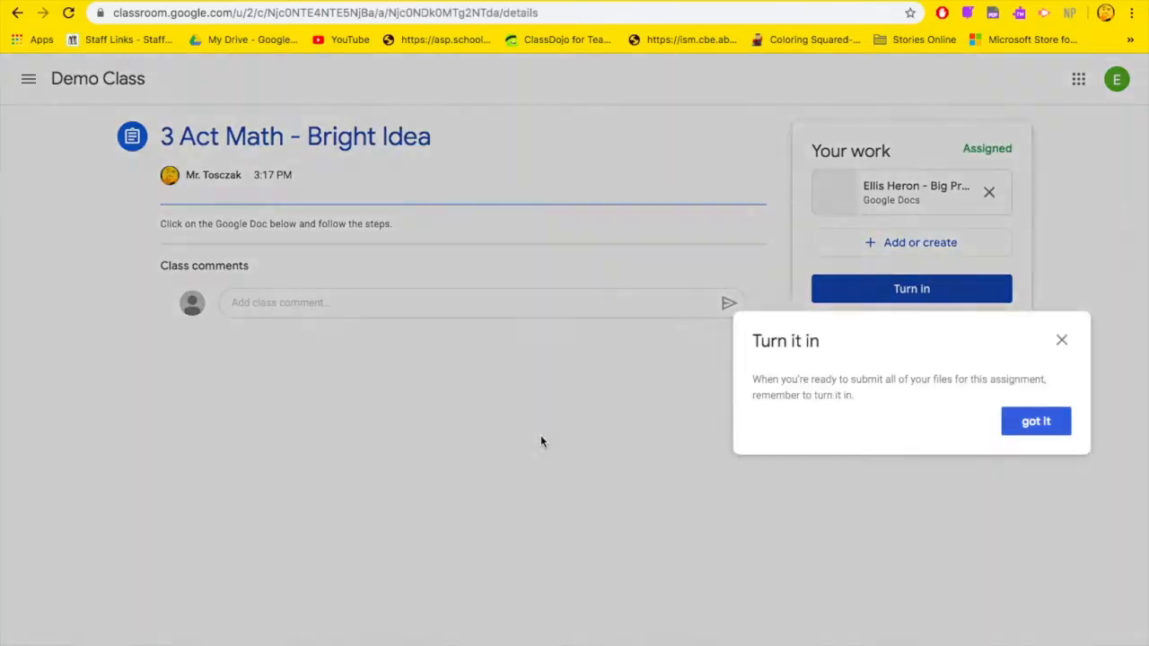
left_click(1063, 342)
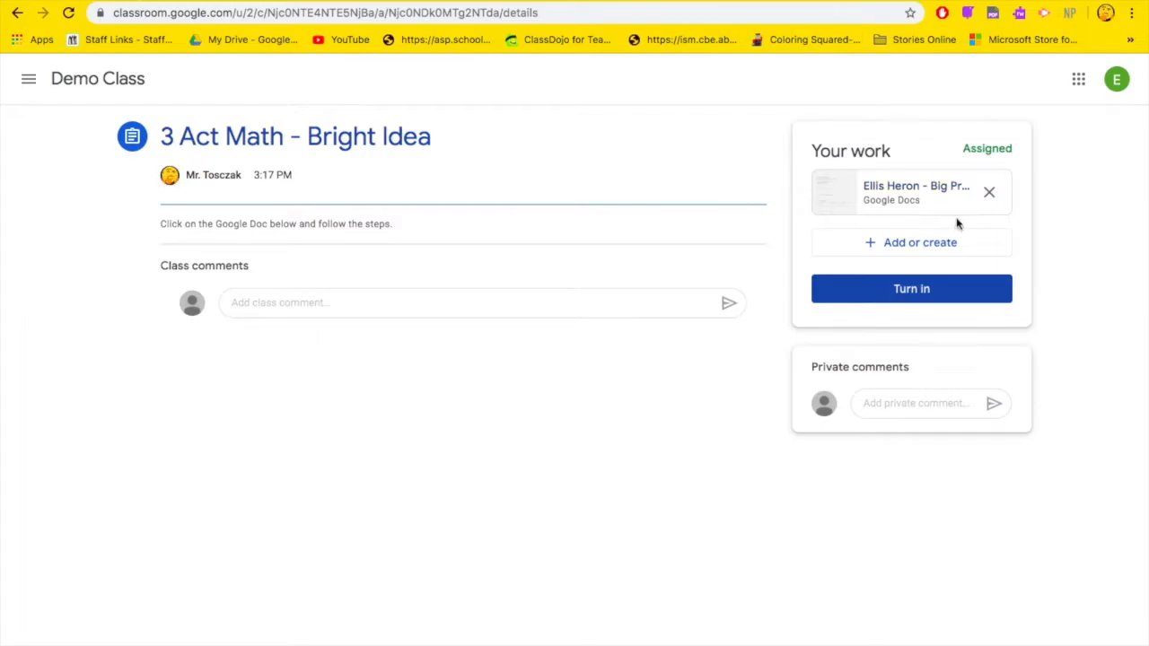
left_click(911, 188)
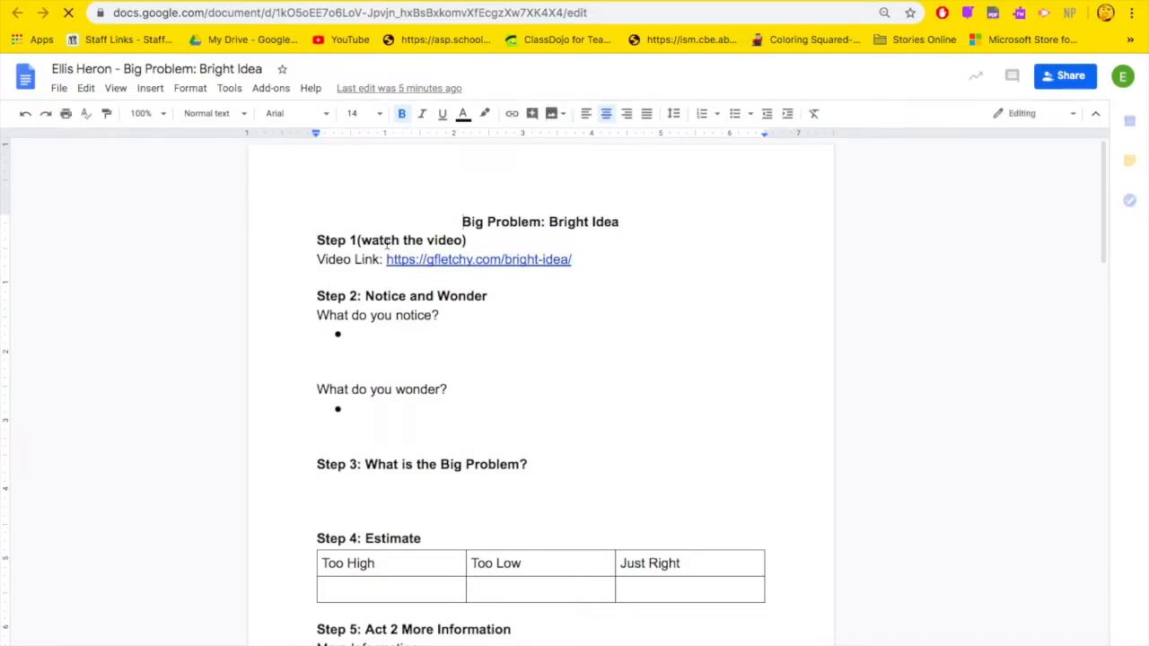
Watch the Act 1 video through the Step 1 link and return to the Big Problem document.
left_click(467, 260)
left_click(482, 282)
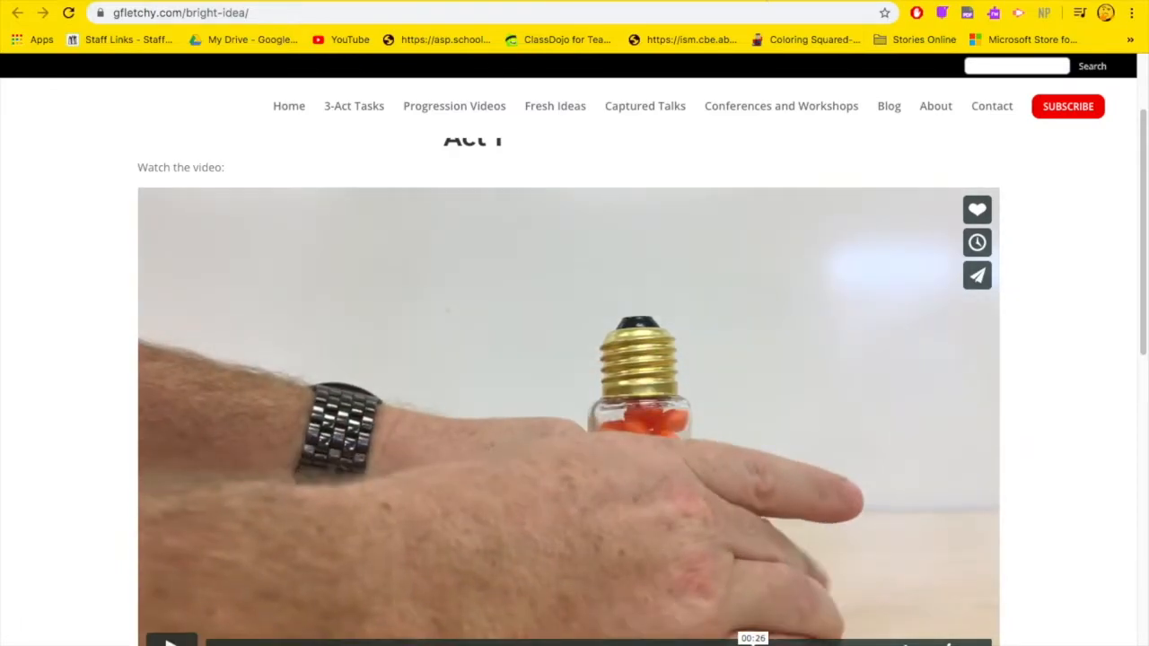
left_click(449, 2)
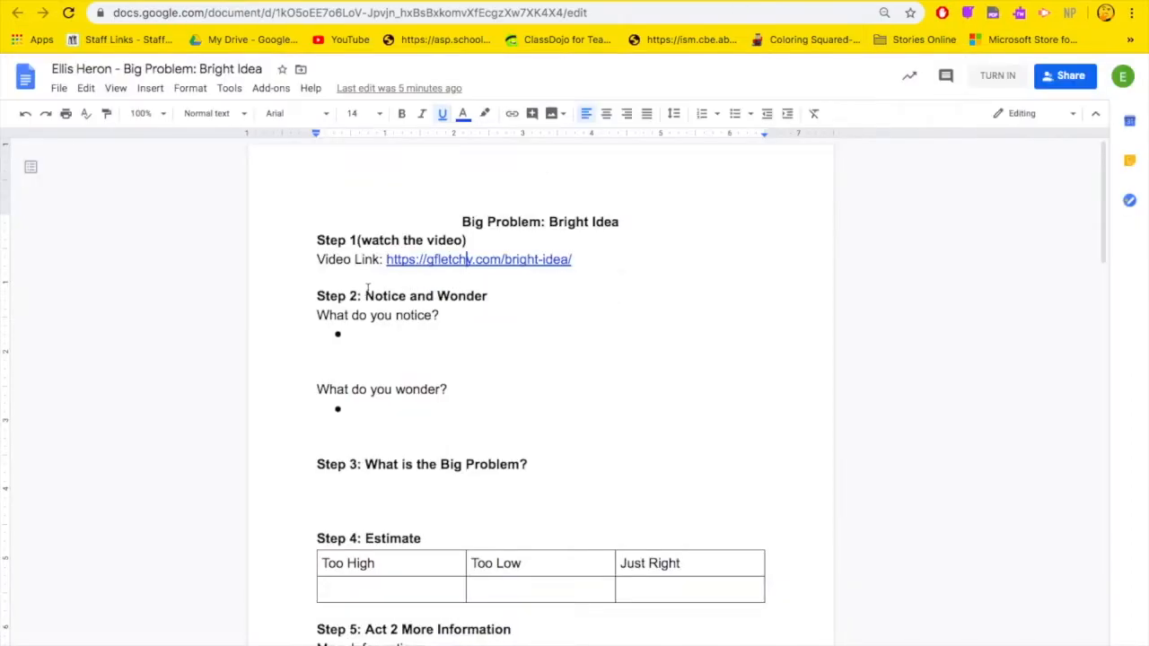
Write "There was skittles" and "There was green, and orange" as bullets under "What do you notice?".
left_click(359, 335)
type("There was skittles")
key("Return")
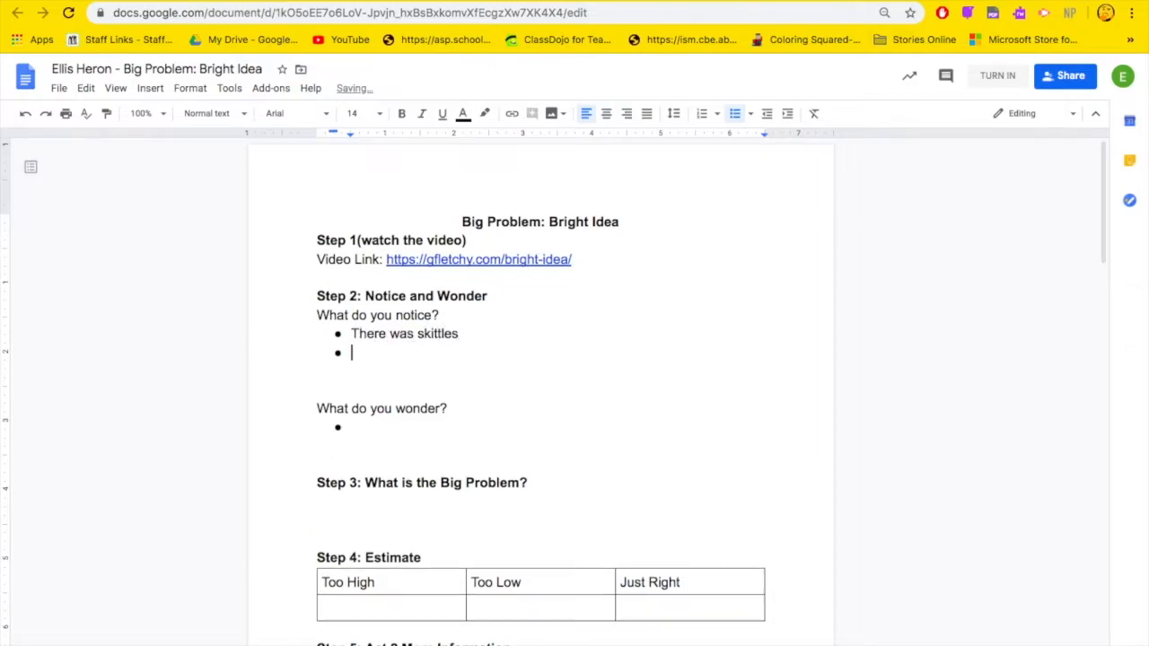
type("There was m")
type("u")
key("BackSpace")
key("BackSpace")
key("BackSpace")
type("g")
key("BackSpace")
type("green")
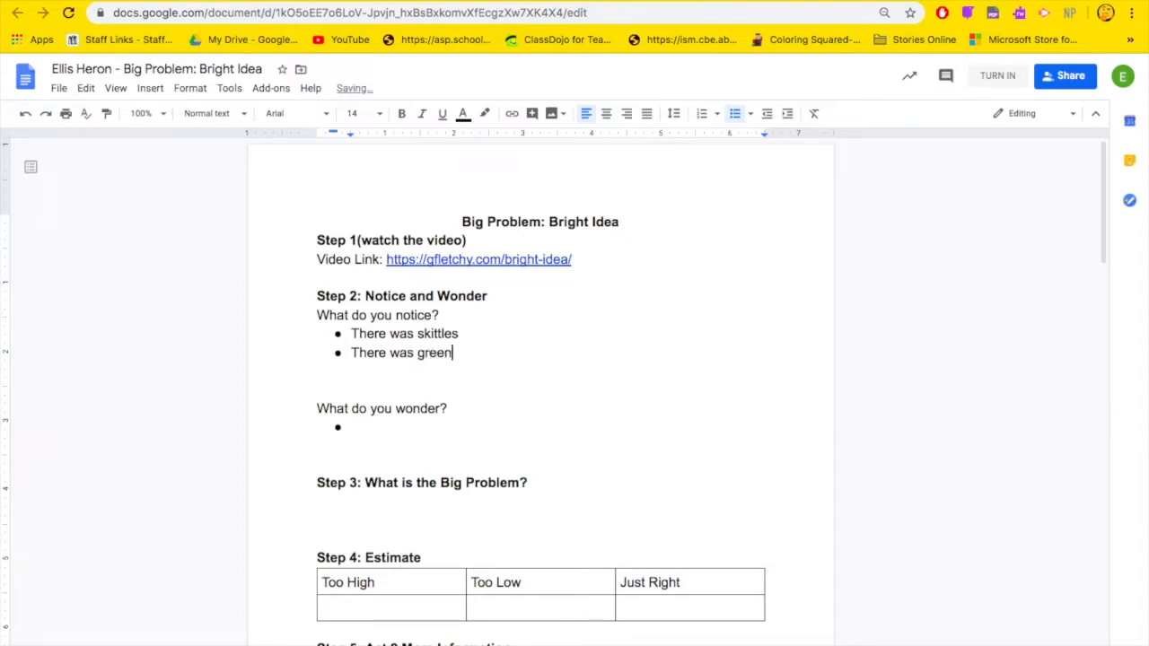
type(", and orange")
Add the bullets "He put them in a light bulb" and "The lid could fit on" to the notice list.
key("Return")
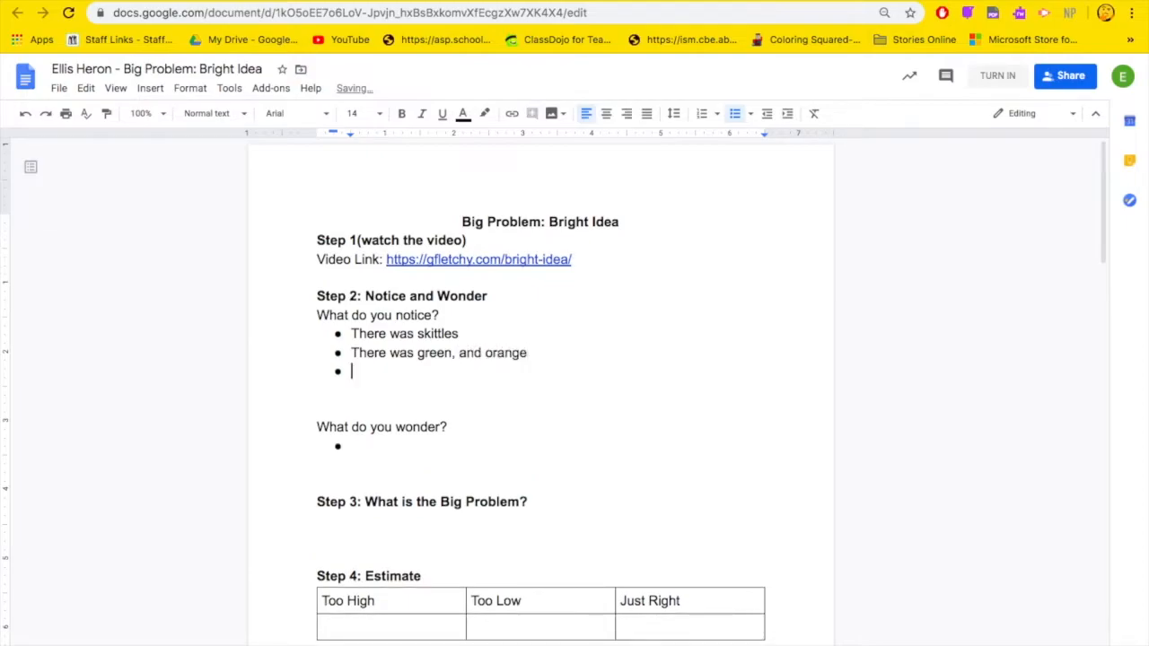
type("He put them")
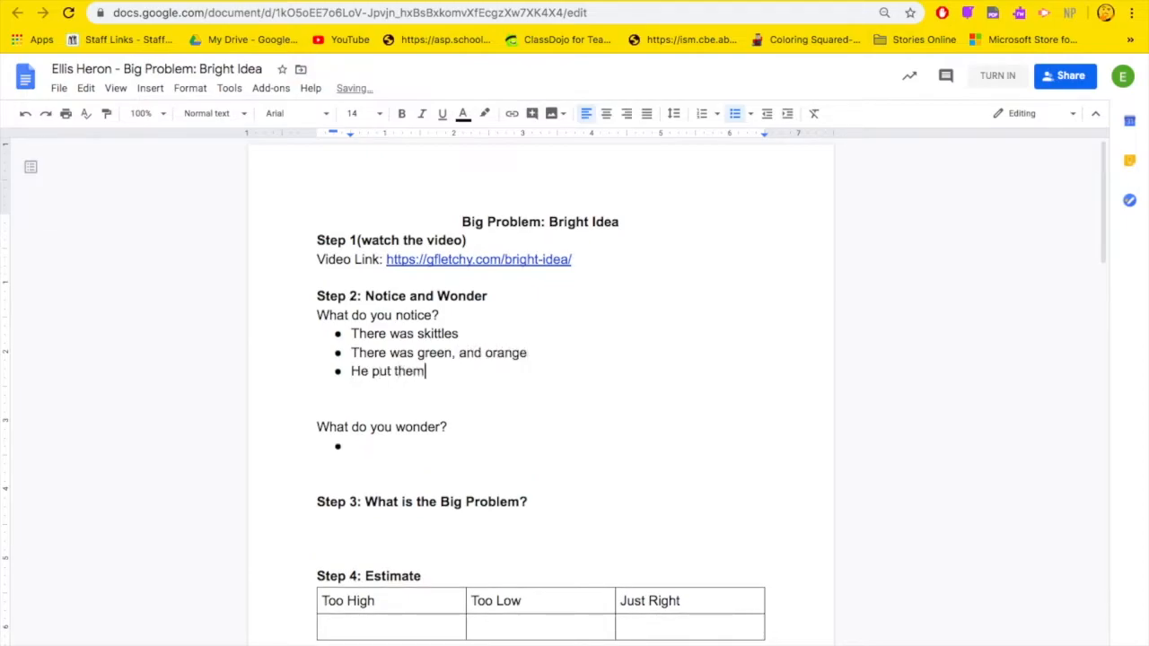
type(" in a light bulb")
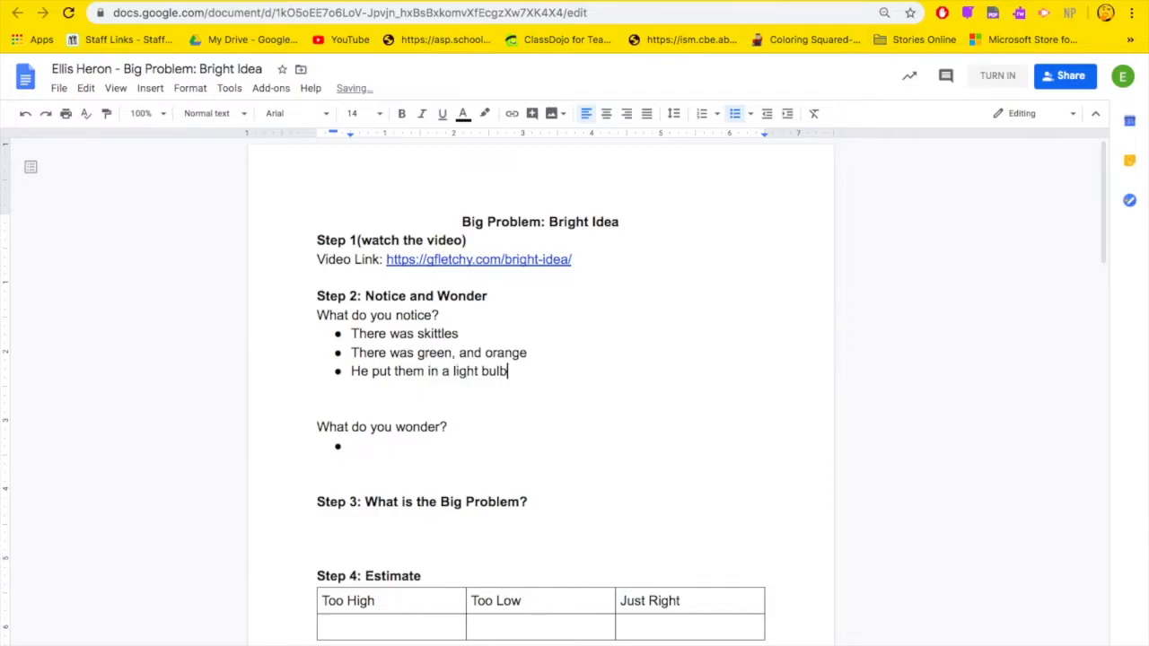
key("Return")
type("The ")
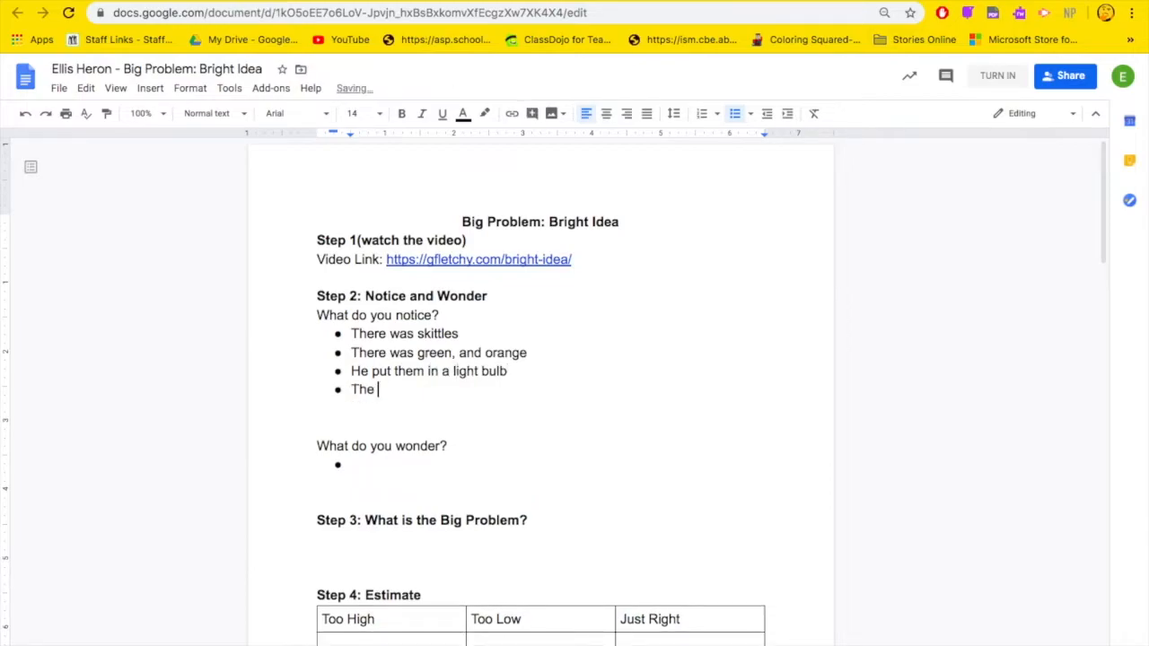
type("lid could fit on")
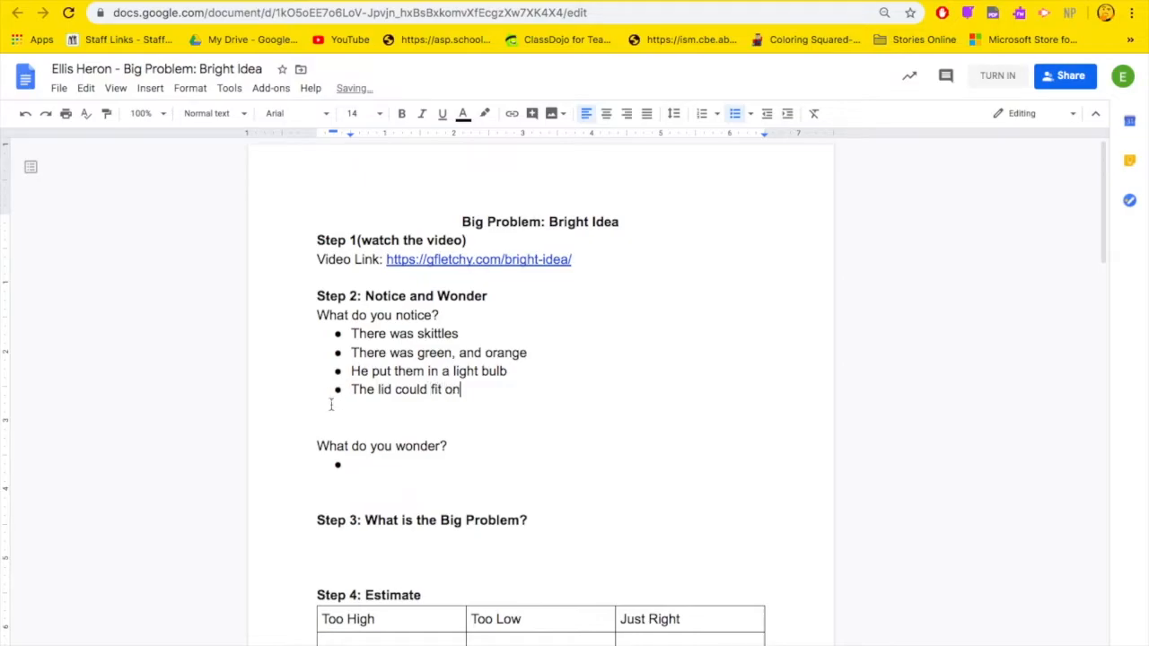
Write "Why did he use skittles" and "How many skittles are there" as bullets under "What do you wonder?".
left_click(365, 464)
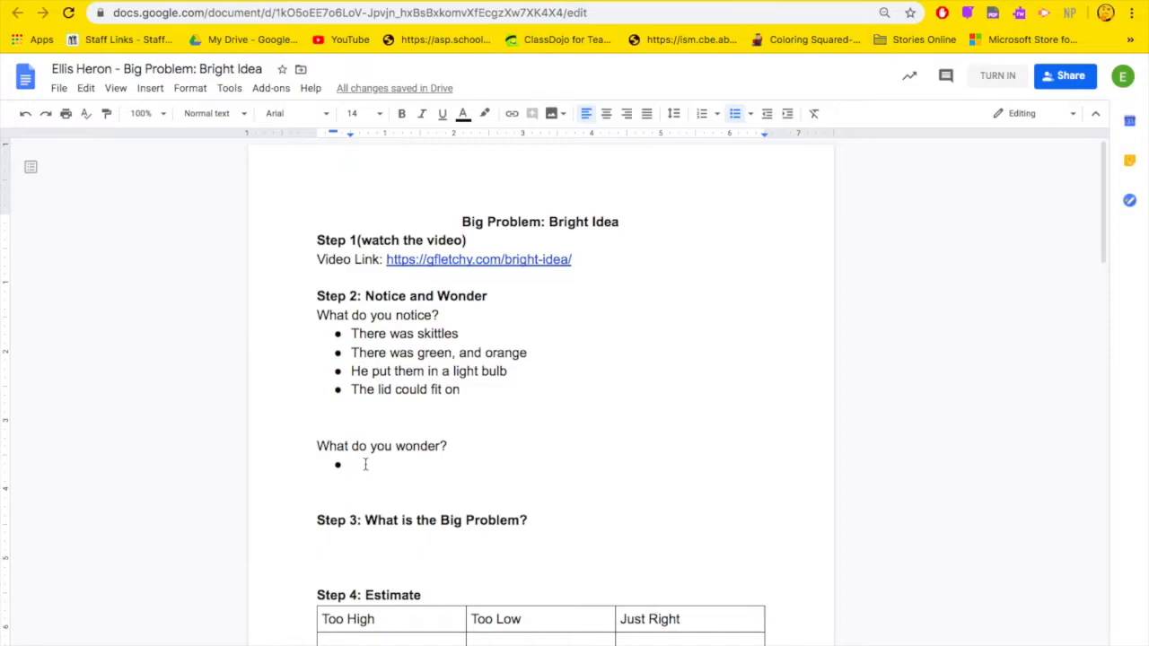
type("Why did he use skittles")
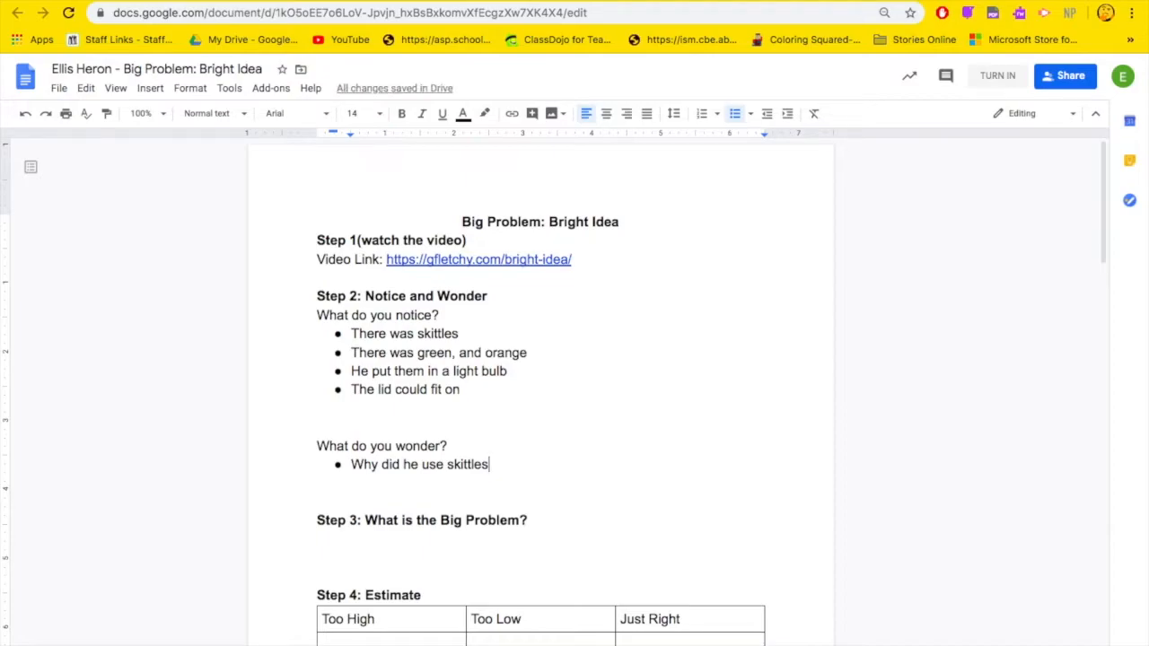
key("Return")
type("How many skittles are there")
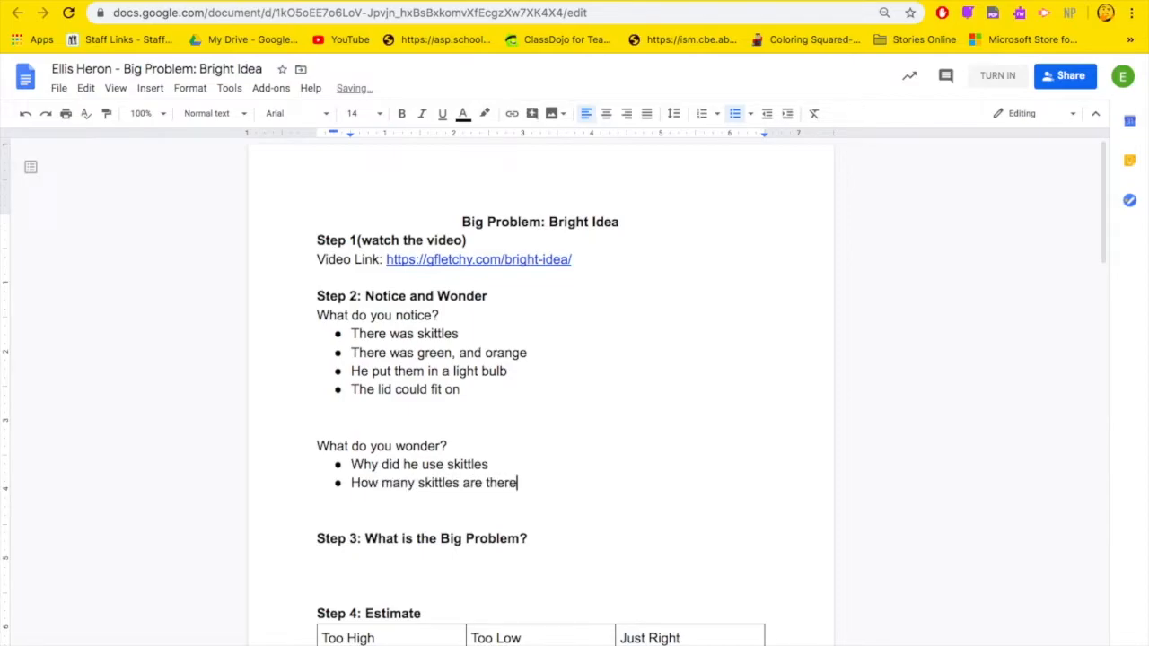
Add the bullets "How many colors are there" and "How many of each are there" to the wonder list.
key("Return")
type("How many col")
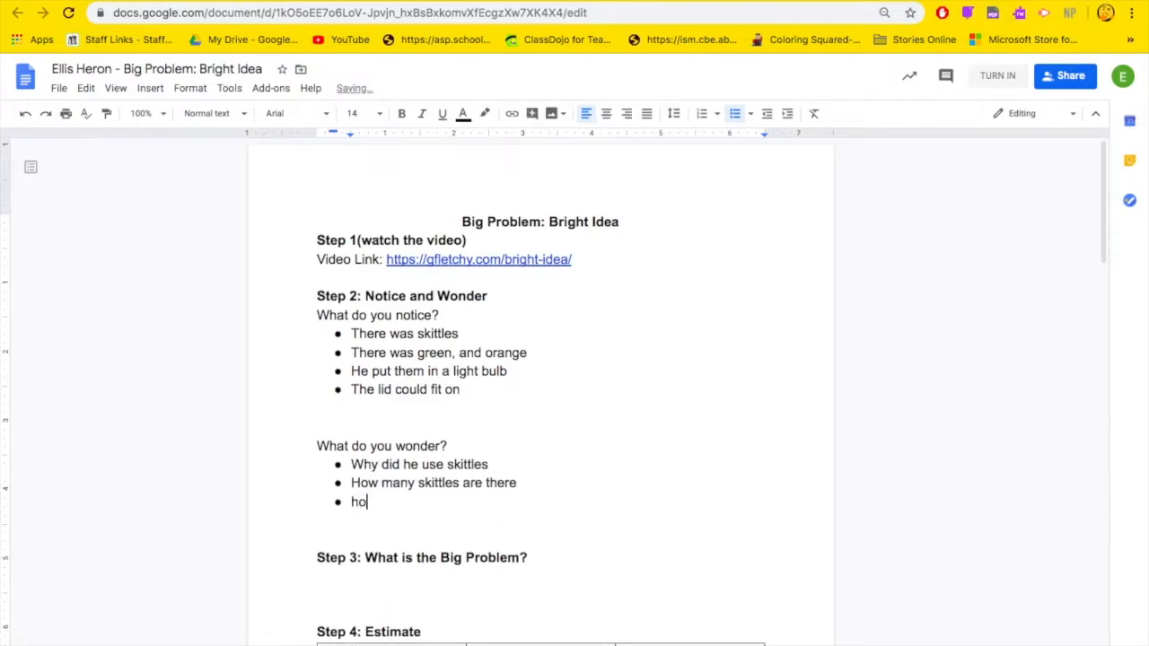
type("ors are there")
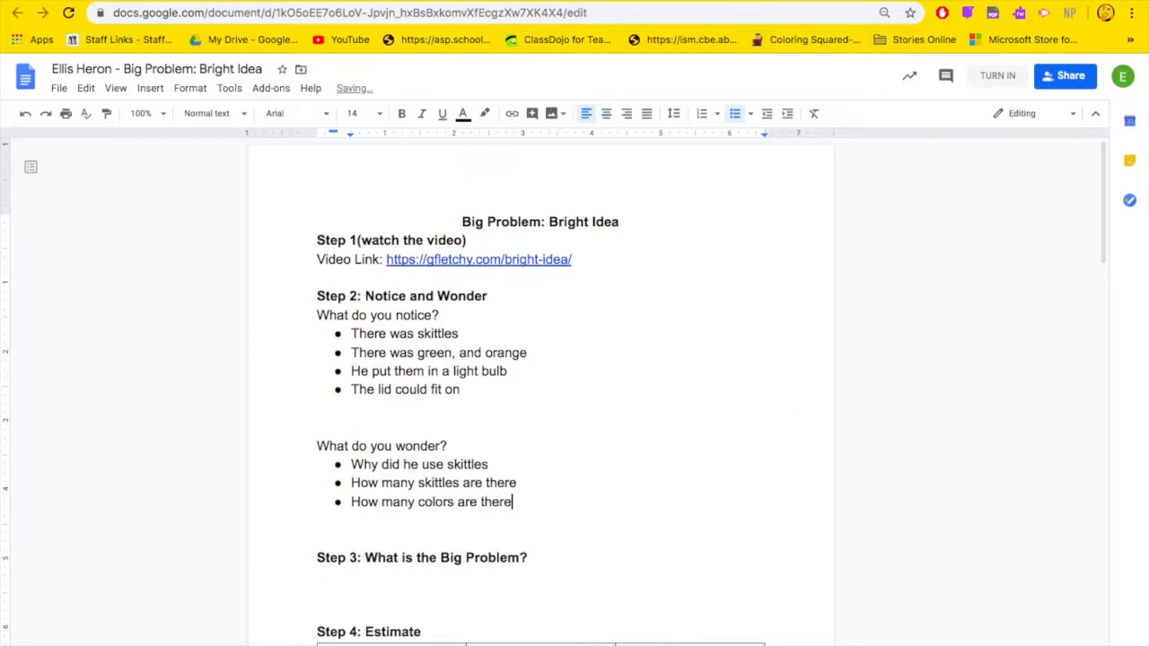
key("Return")
type("H")
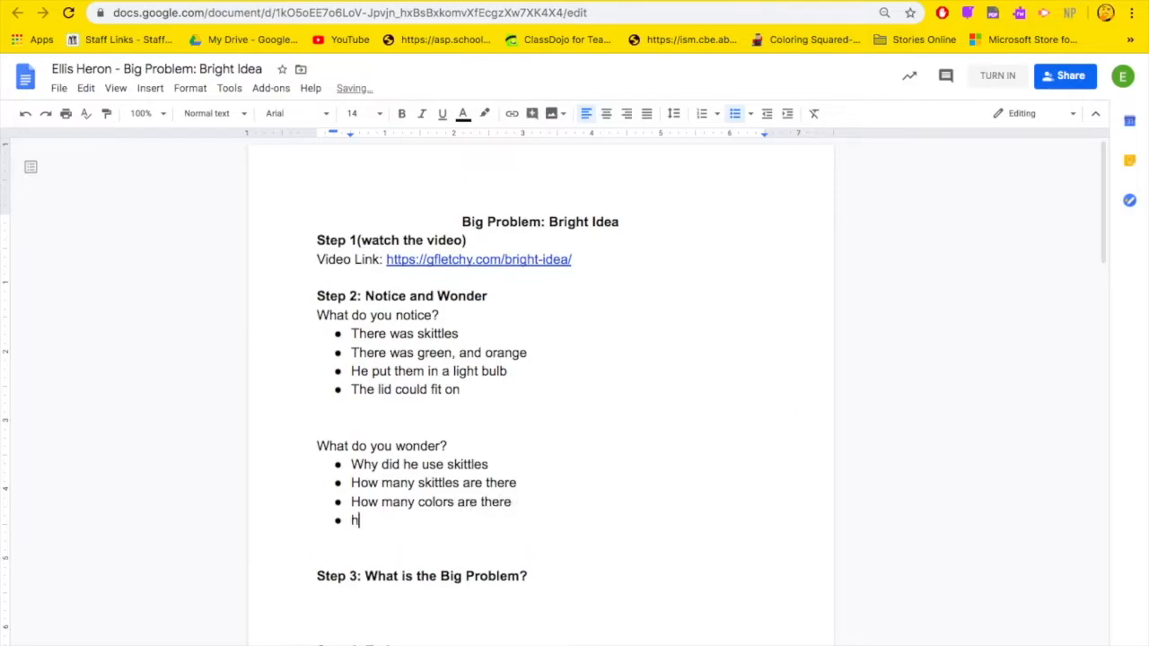
type("ow many of each are there")
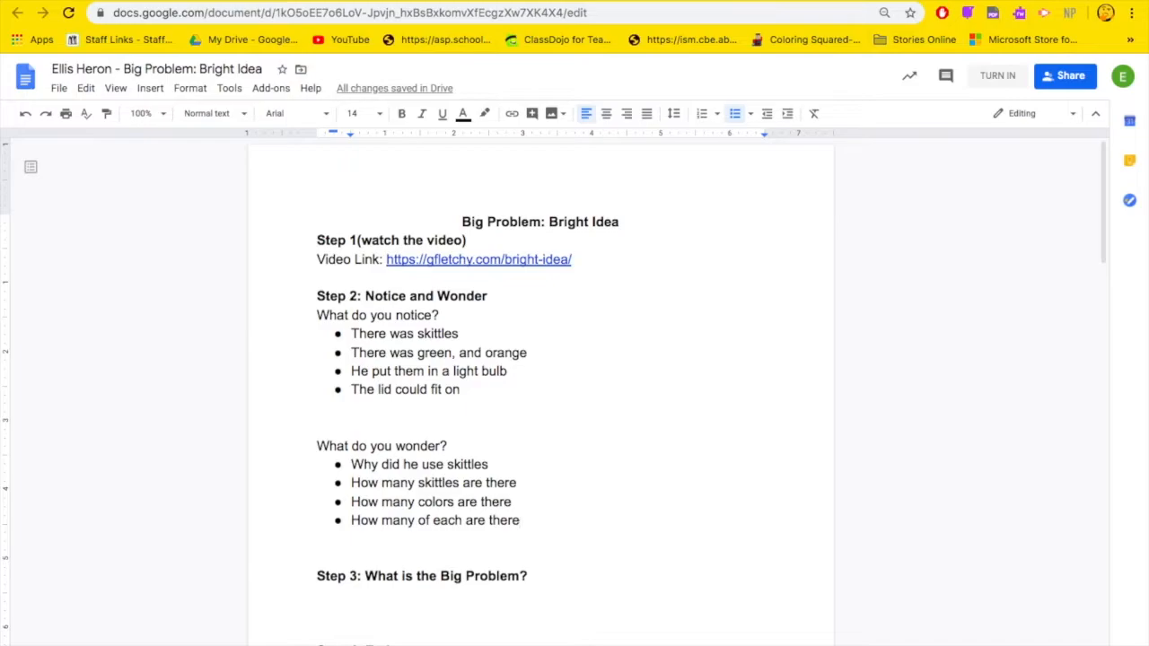
Answer Step 3, What is the Big Problem, with "How many skittles are in the lightbulb?".
scroll(668, 488, "down", 1)
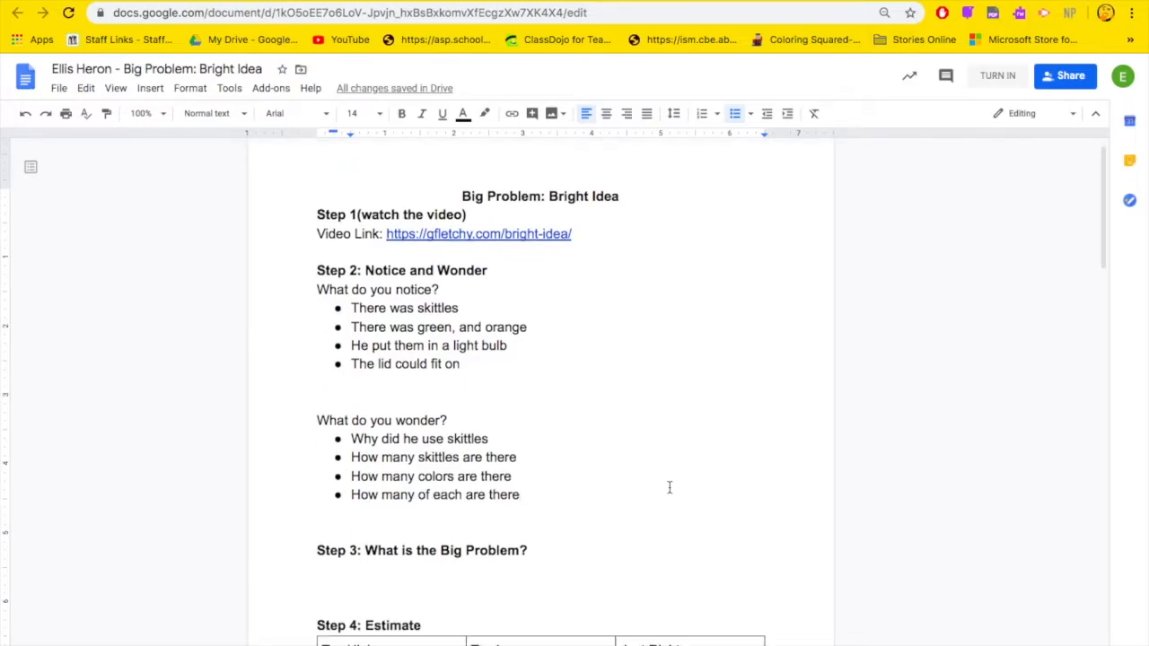
left_click(345, 551)
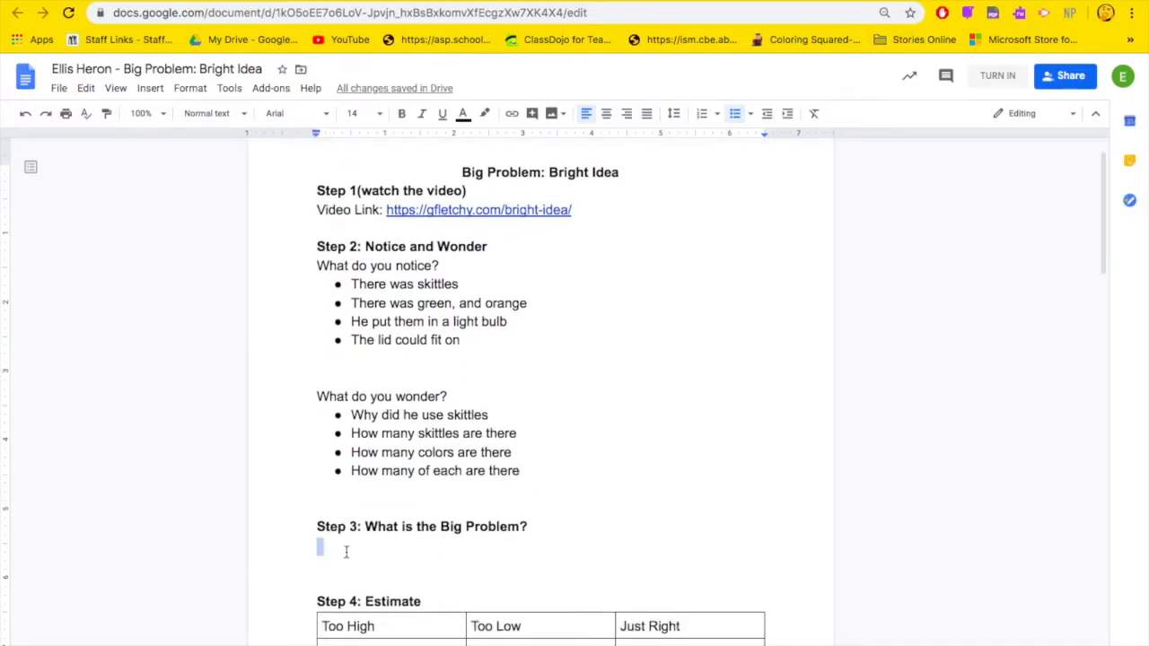
type("How")
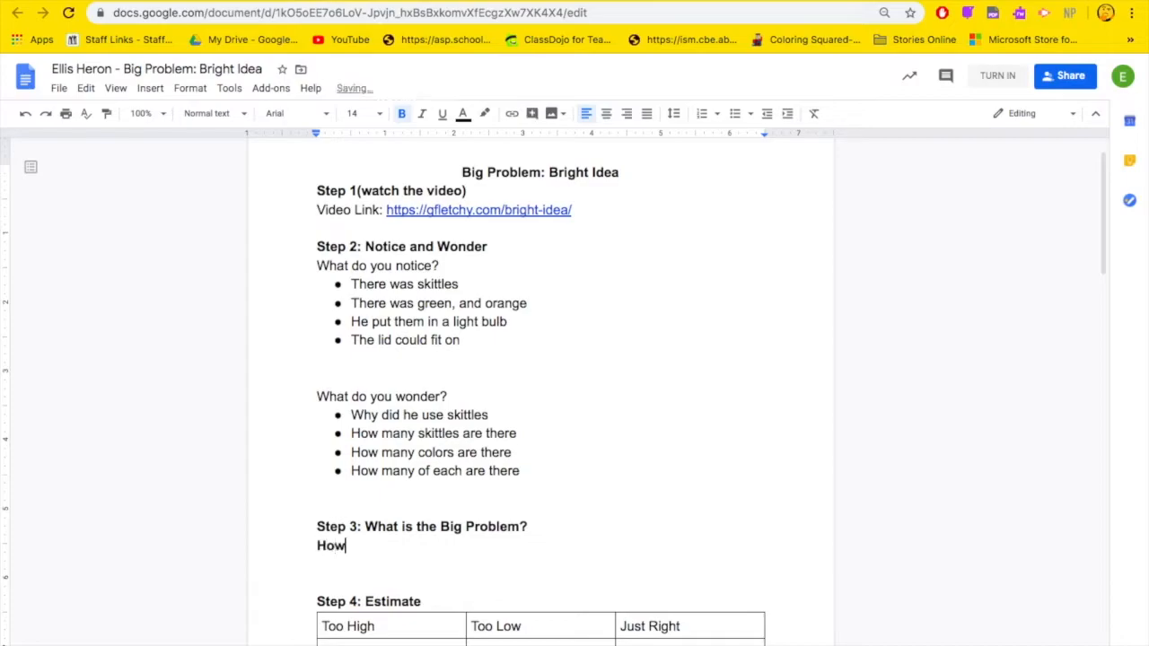
type(" many skittls")
key("BackSpace")
key("BackSpace")
type("e")
key("BackSpace")
type("les are")
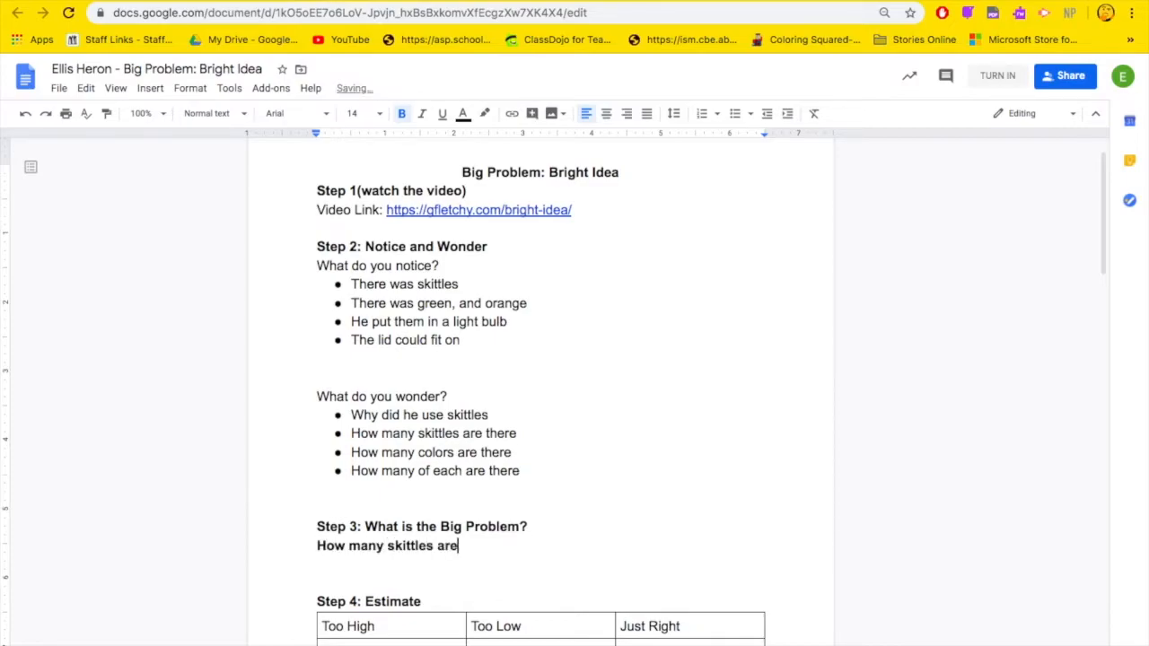
type(" in the lightbulb?")
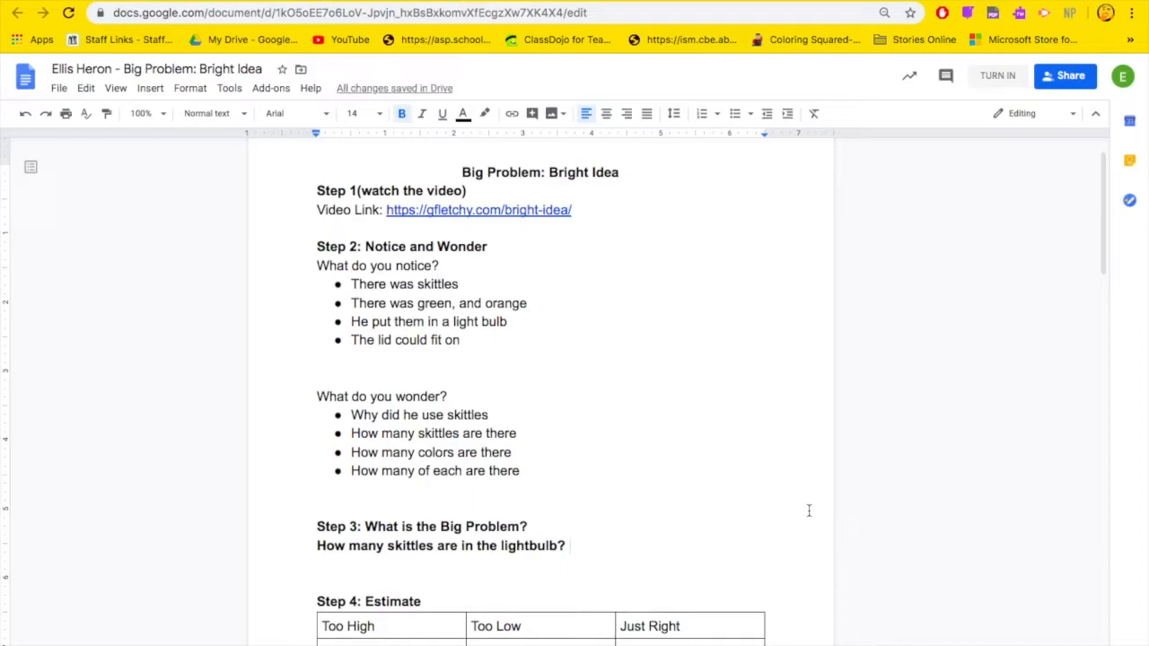
Reopen the Step 1 video, pause it near 00:30 to examine the filled lightbulb, and return to the document.
scroll(808, 508, "down", 3)
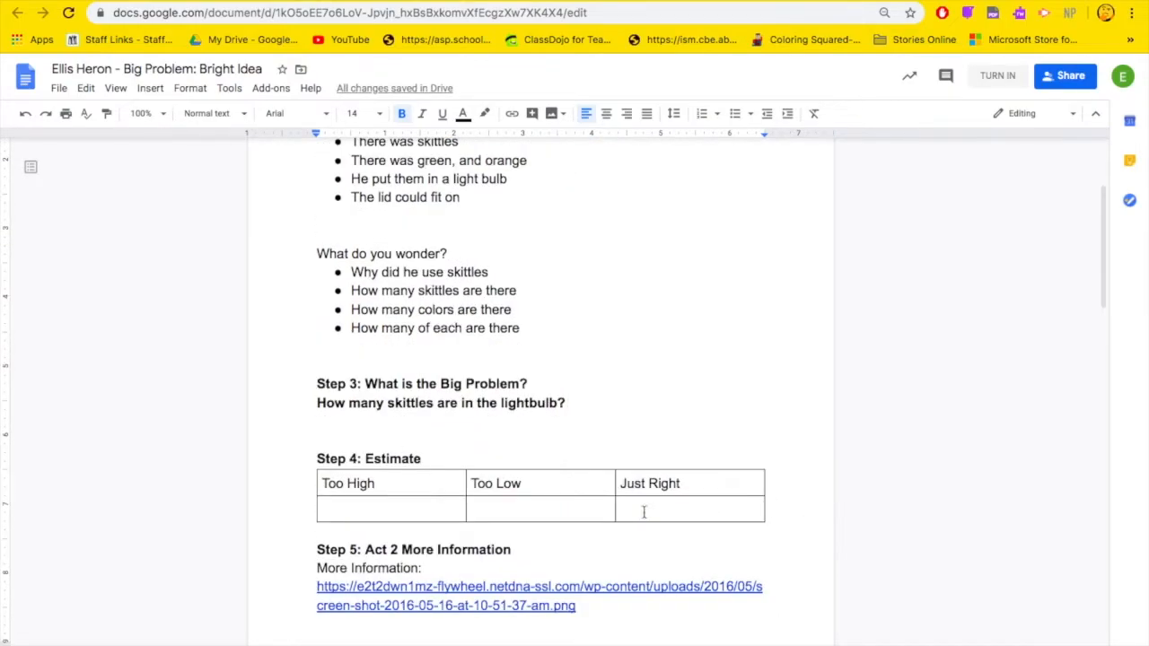
left_click(376, 510)
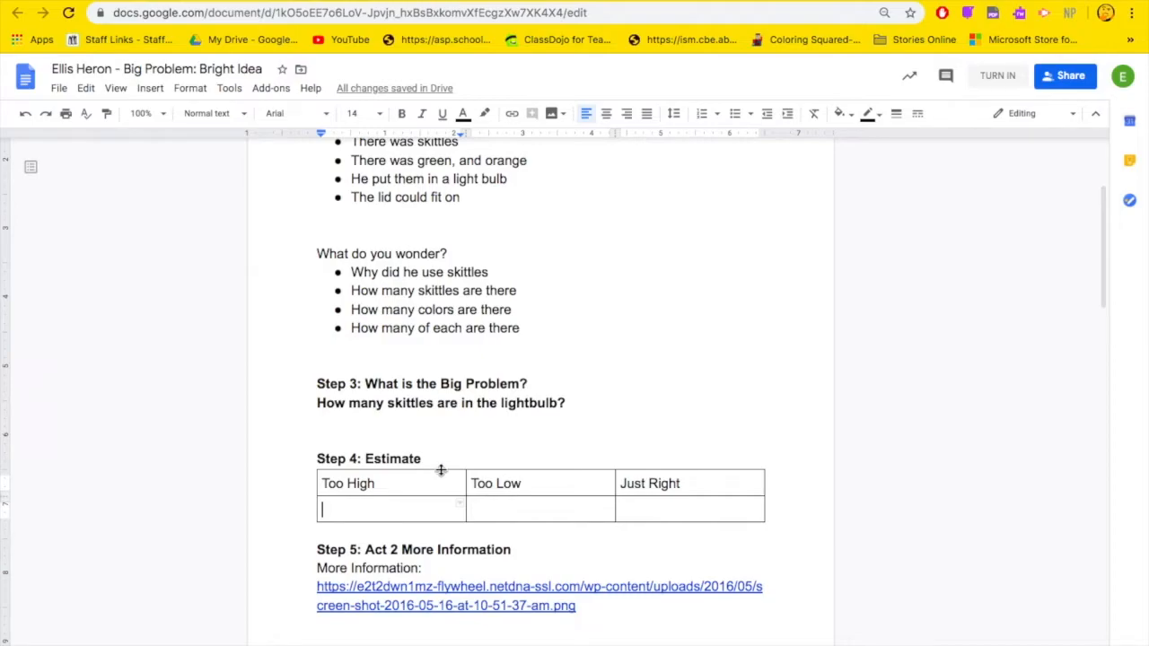
scroll(442, 468, "up", 4)
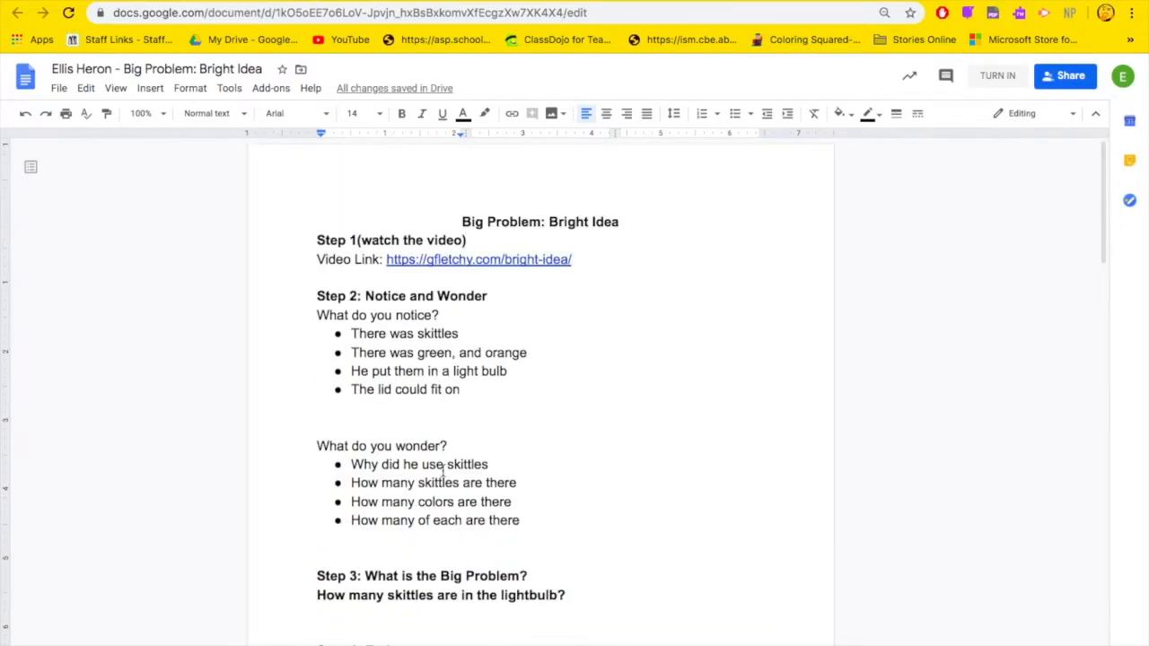
left_click(501, 258)
left_click(508, 284)
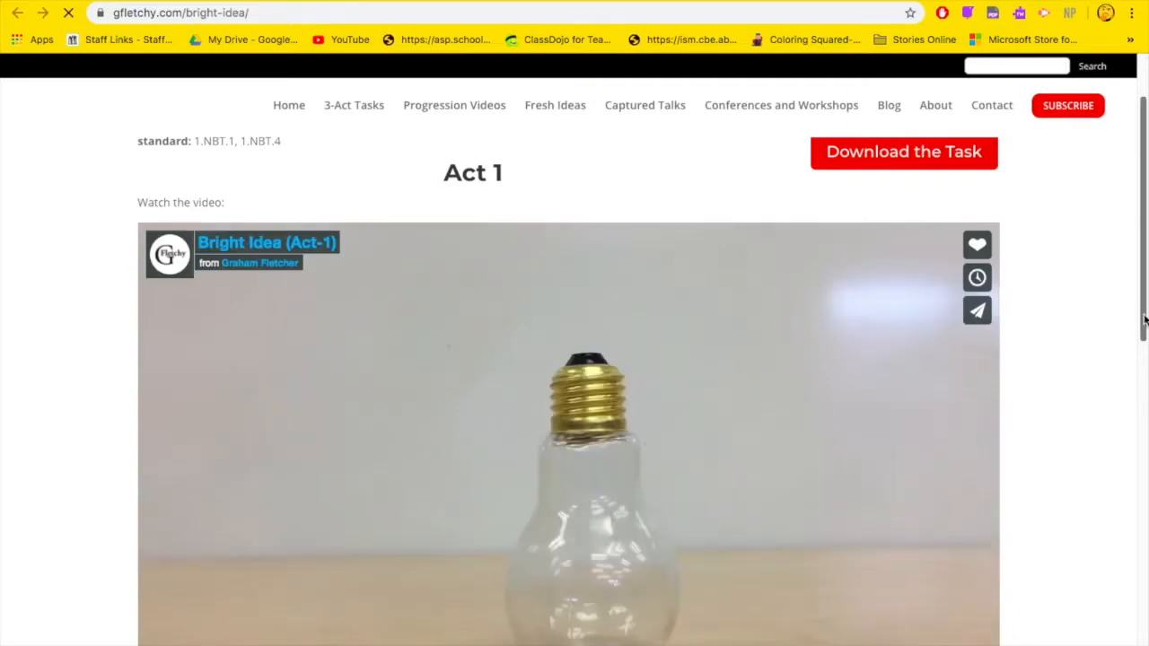
scroll(848, 492, "down", 2)
left_click(814, 487)
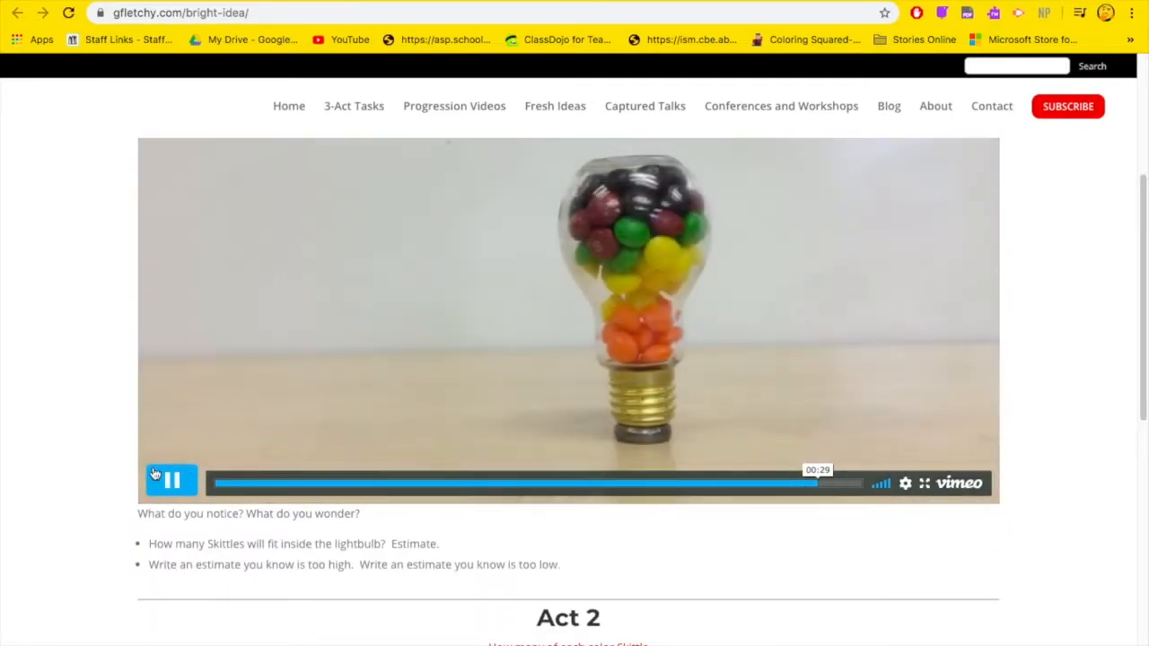
left_click(165, 479)
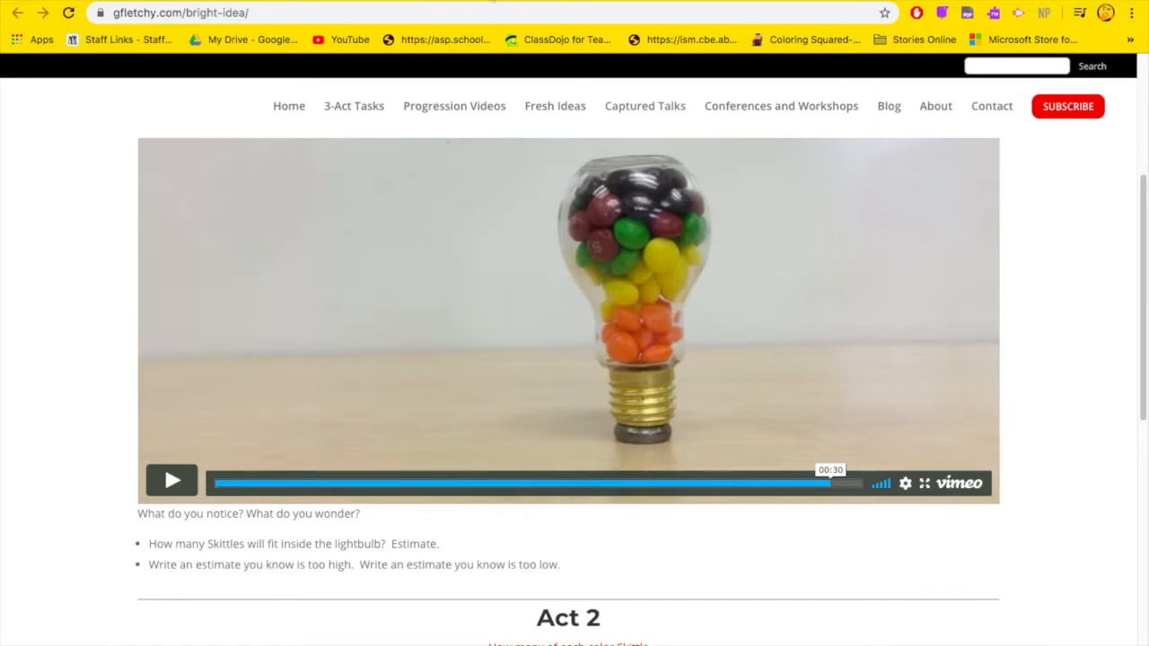
left_click(492, 1)
Fill the Step 4 estimate table with "100, 150, 200" for Too High, "1, 5, 10," for Too Low and "45, 62" for Just Right.
scroll(707, 382, "down", 2)
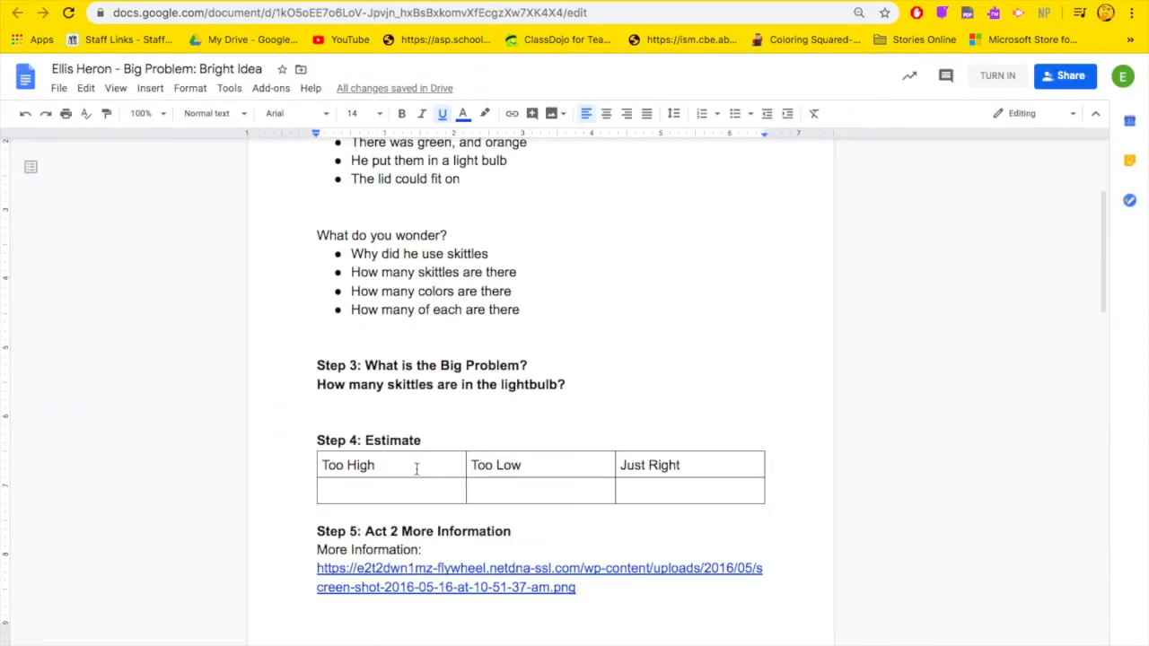
left_click(391, 490)
type("100, 150, 200")
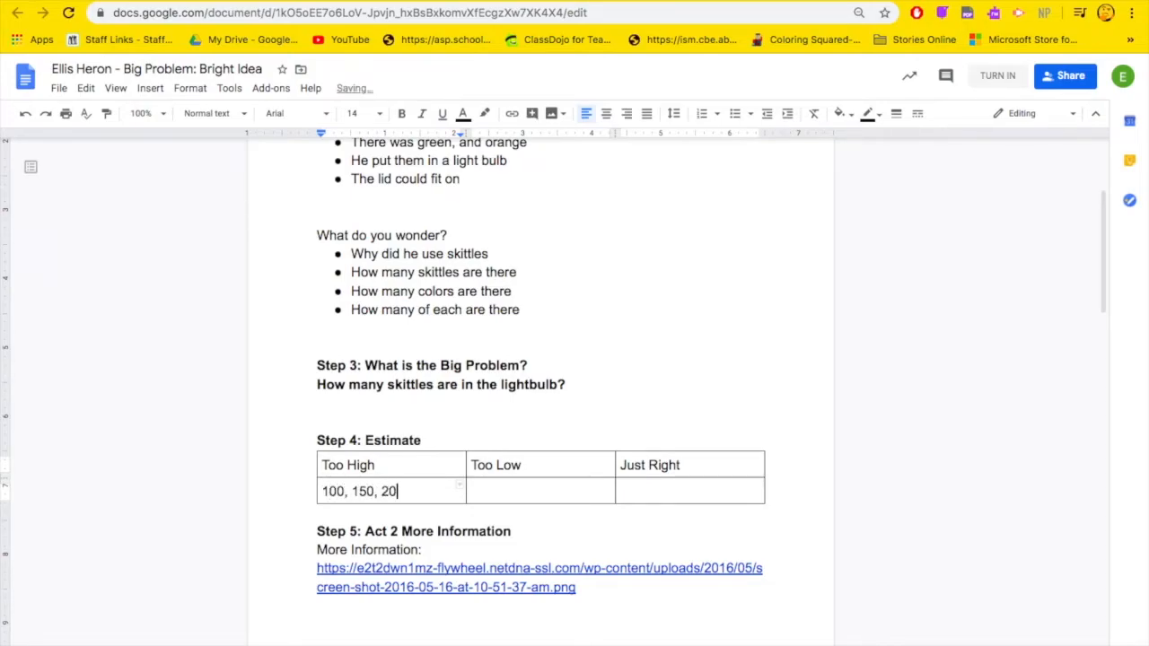
left_click(497, 487)
type("1, 5, 10,")
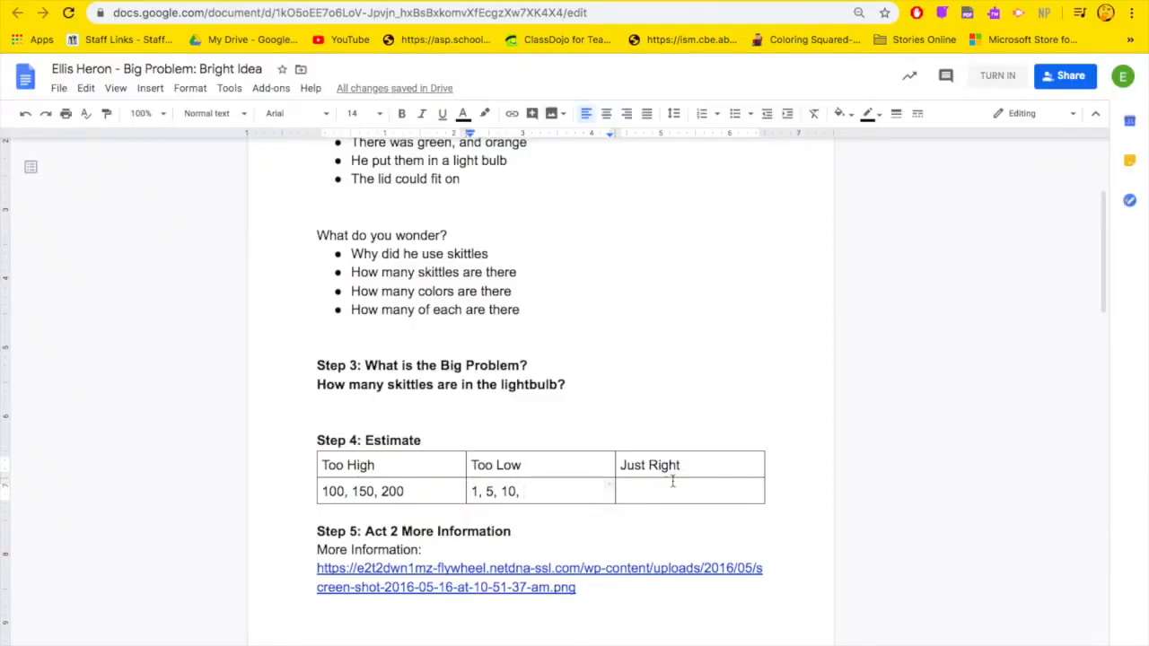
left_click(672, 482)
type("45")
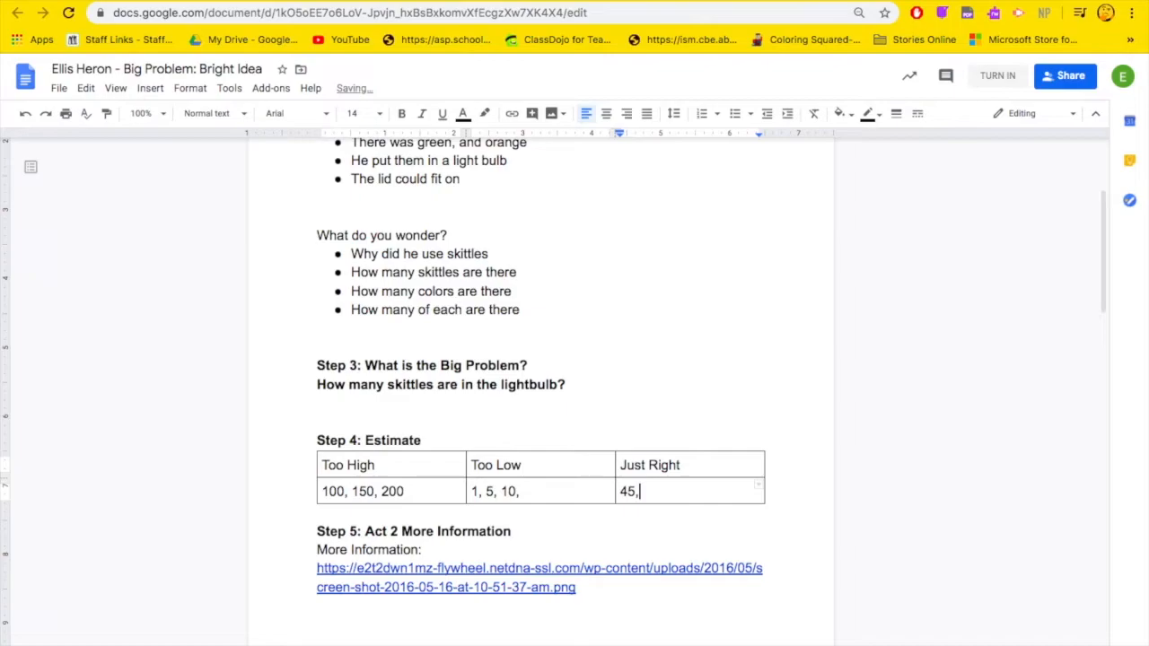
type(", 62")
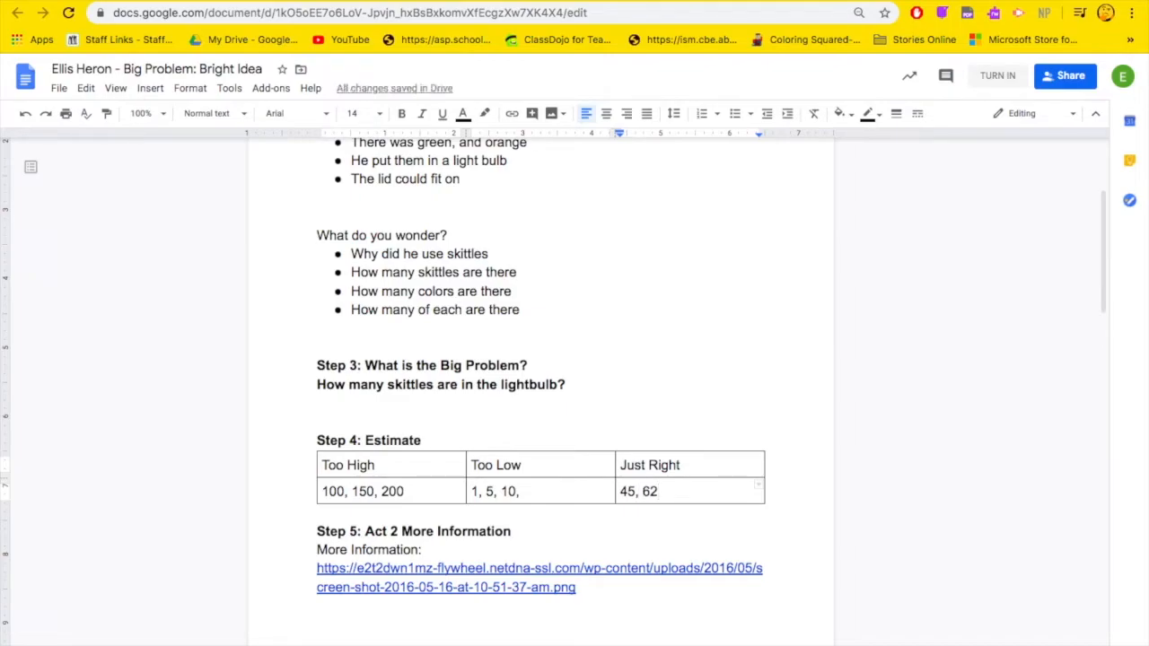
Add the estimate 71 to the Just Right column of the Step 4 table.
type(", 71")
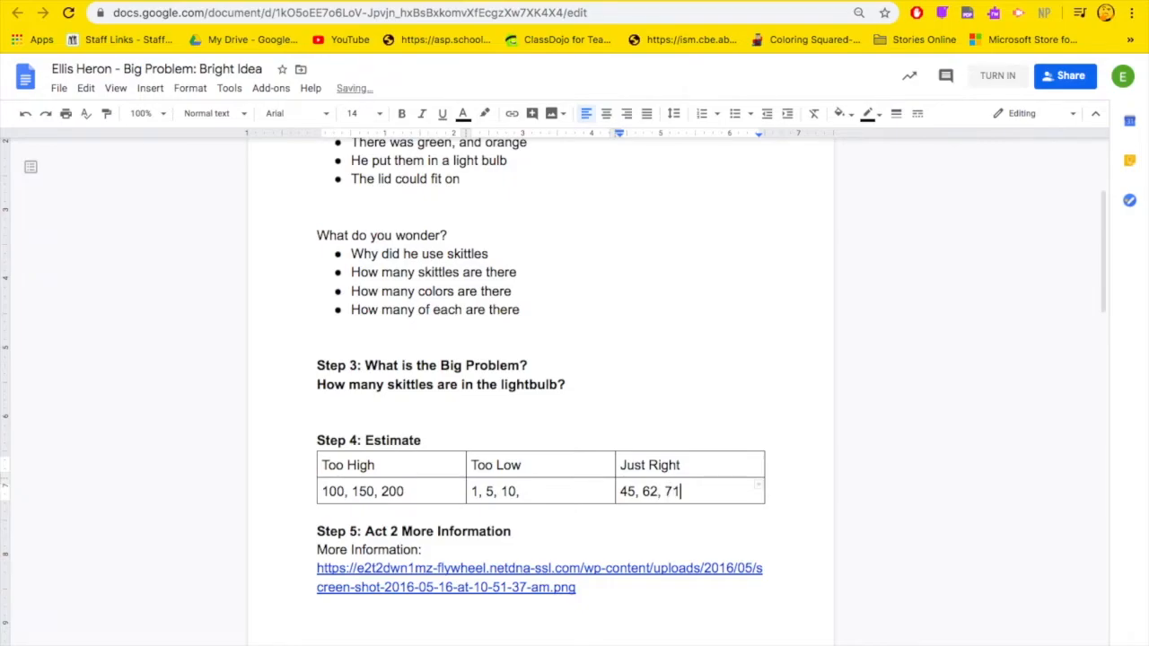
Open the Step 5 More Information link, examine the picture of skittle quantities by colour, and return to the document.
scroll(677, 495, "down", 1)
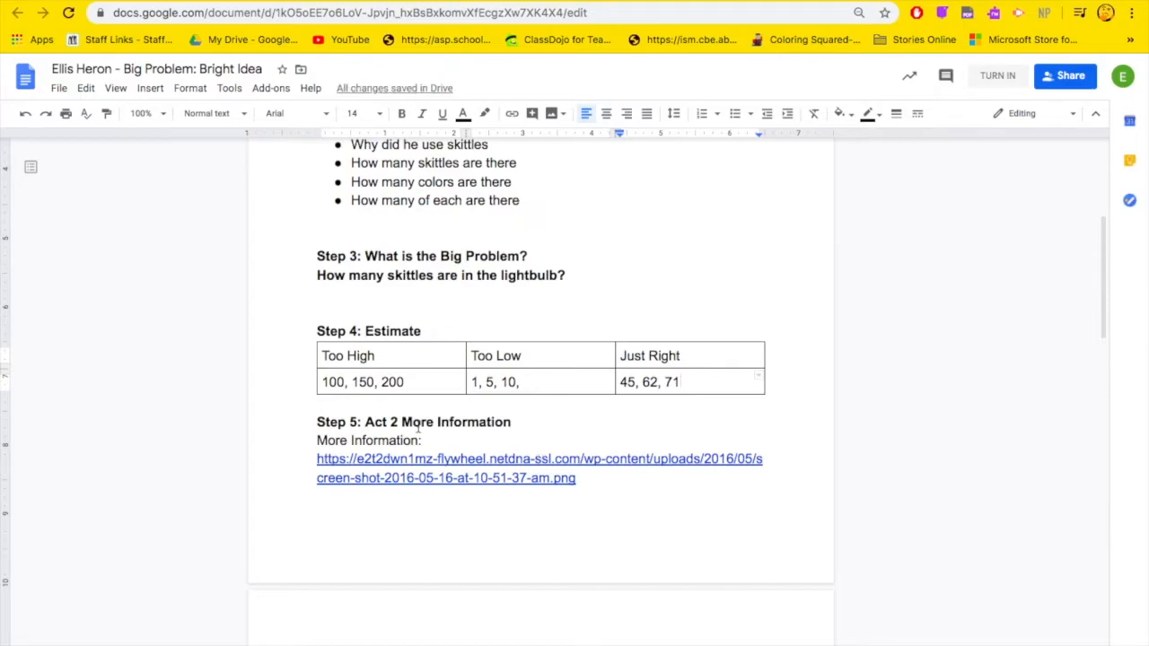
left_click(486, 459)
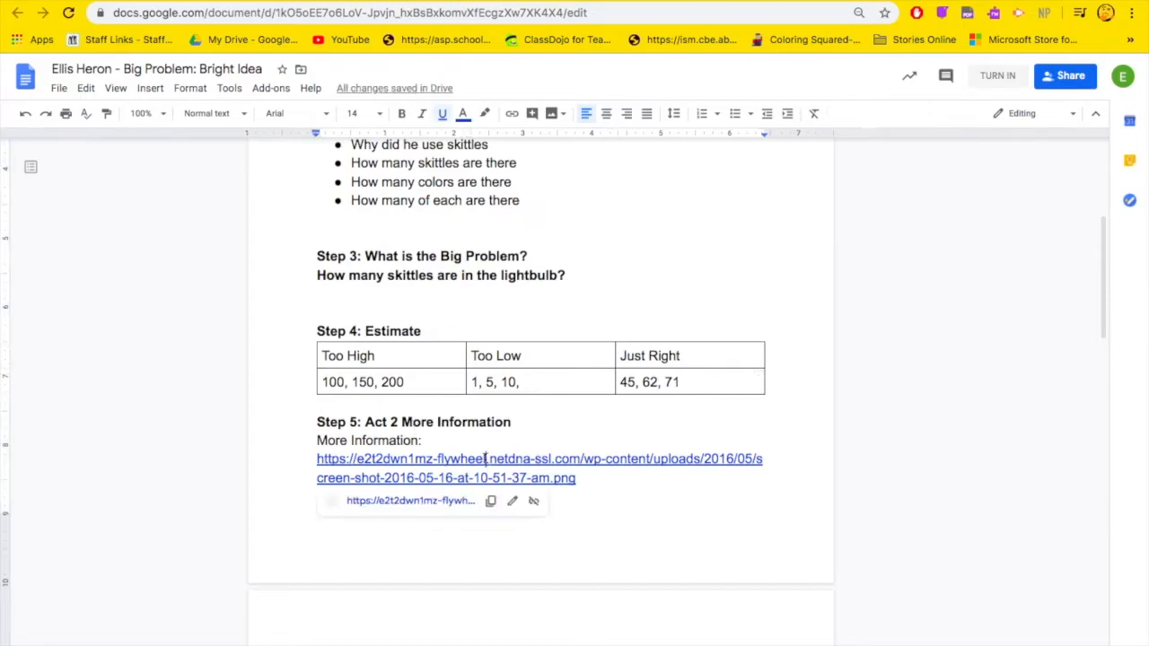
left_click(451, 501)
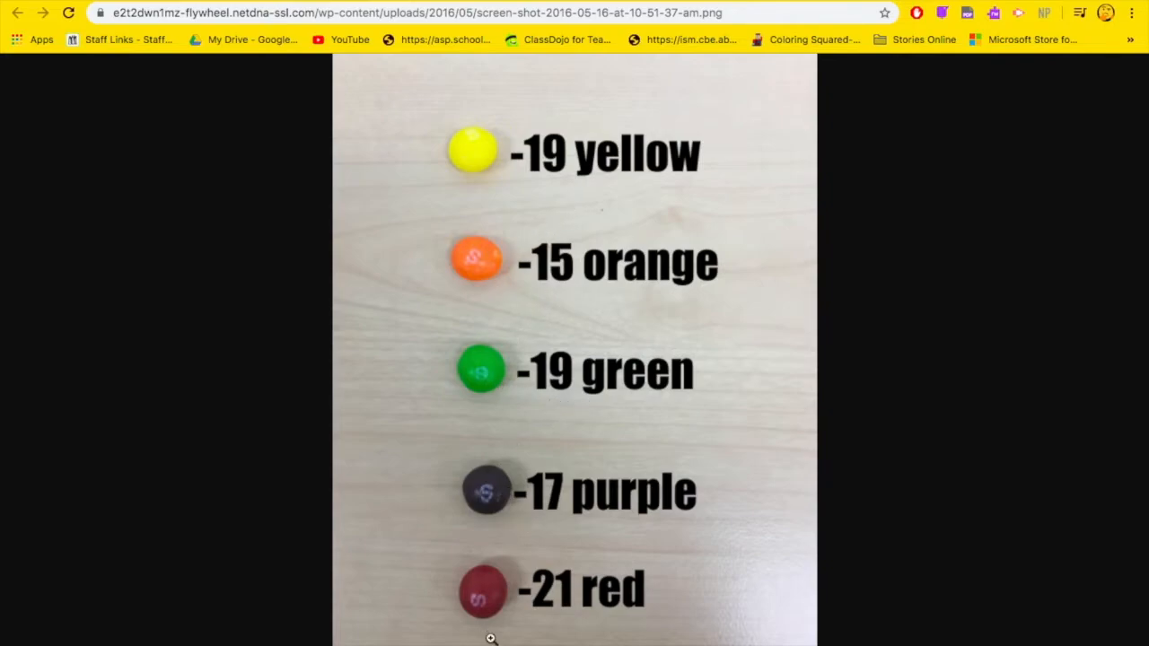
left_click(485, 1)
Answer Step 6 with the left-aligned line "-19 yellow -15 orange -19green 17 purple 21 red" below the question.
scroll(607, 588, "down", 5)
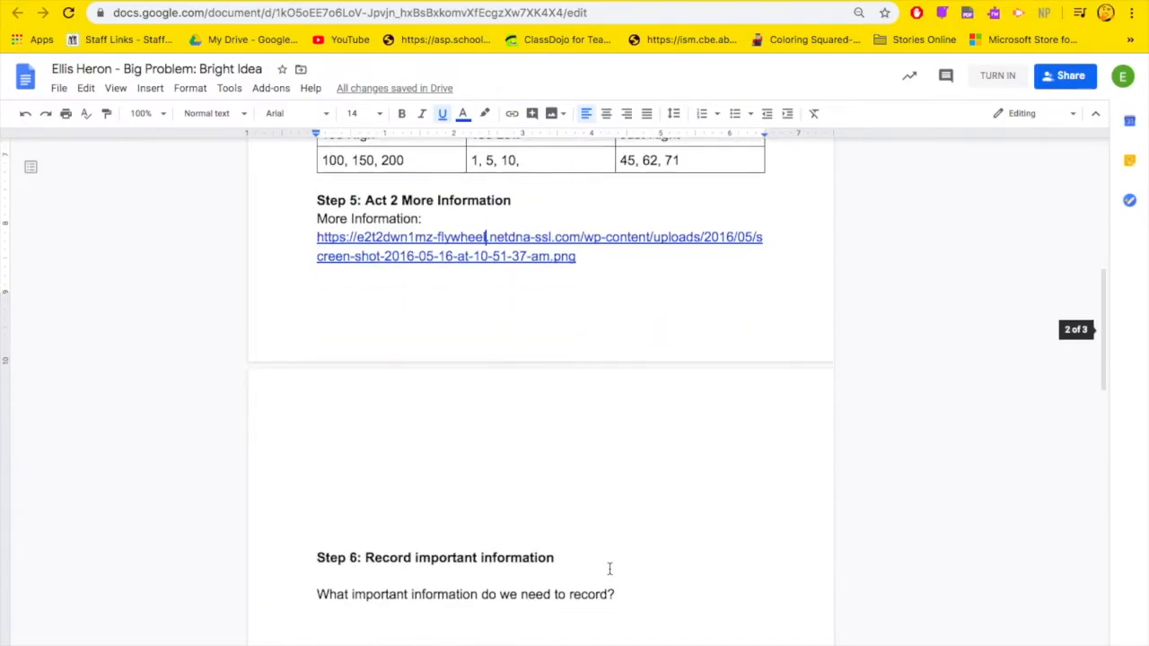
left_click(366, 614)
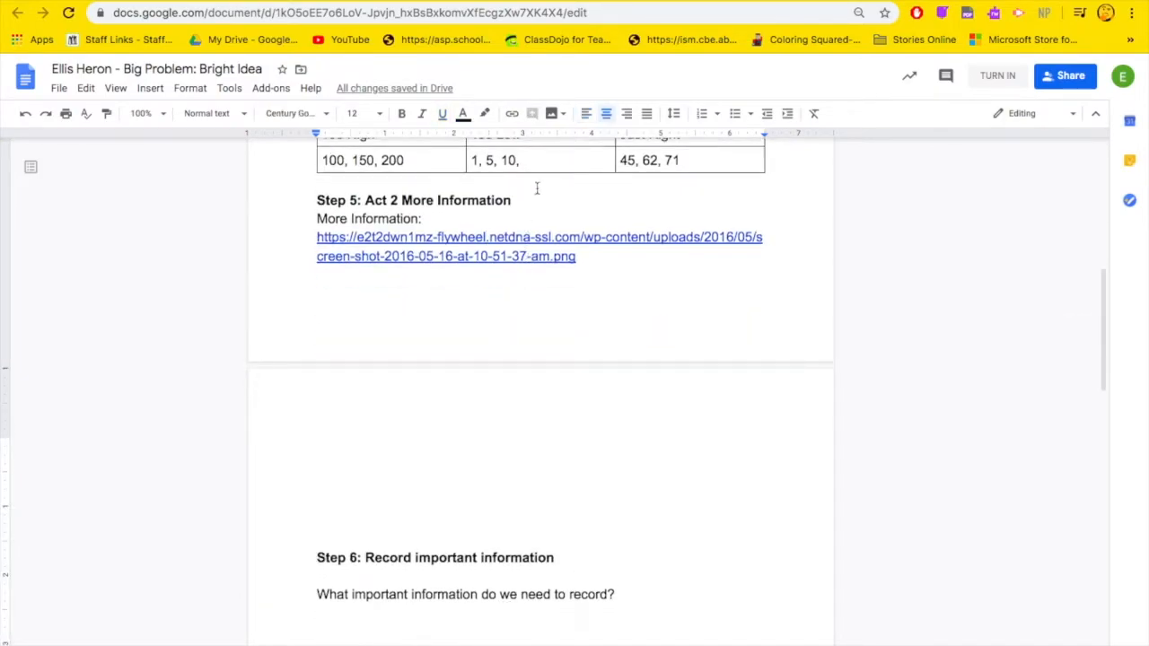
left_click(586, 119)
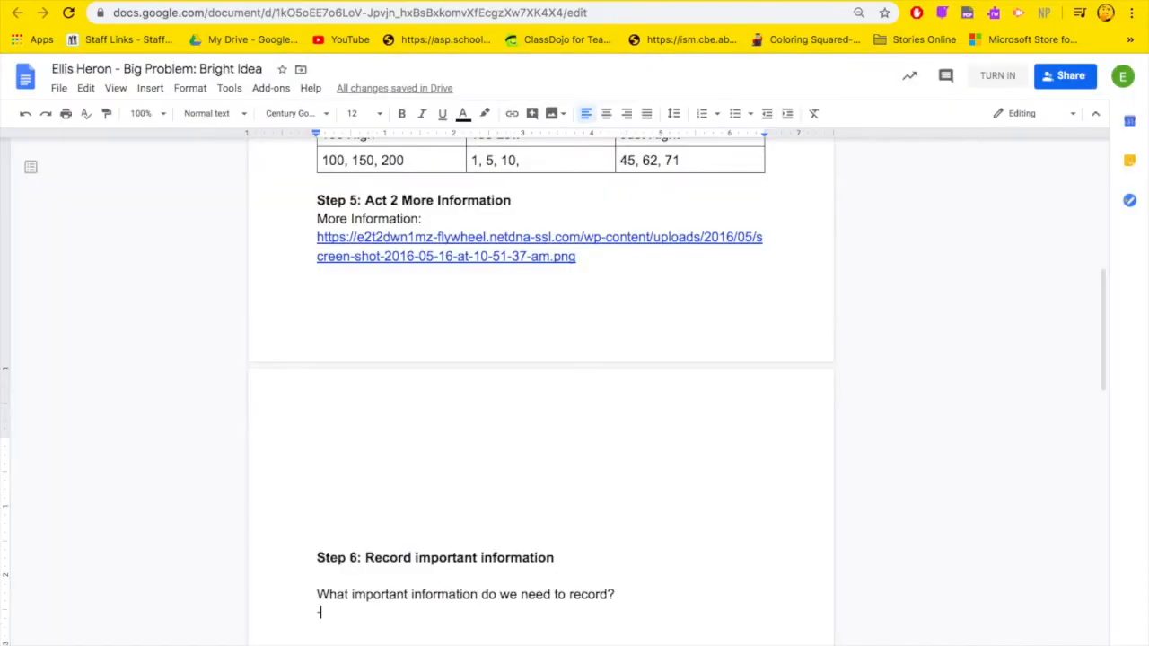
type("19 yelloe")
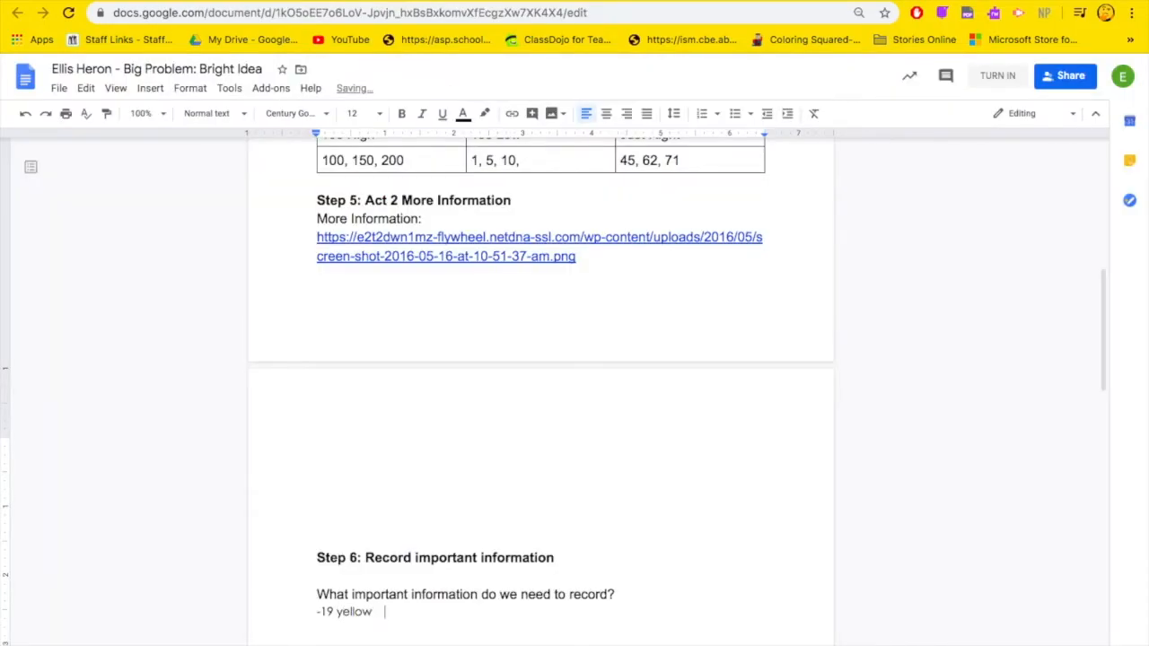
type("   -15 orange   -19green  17 purple 21 red")
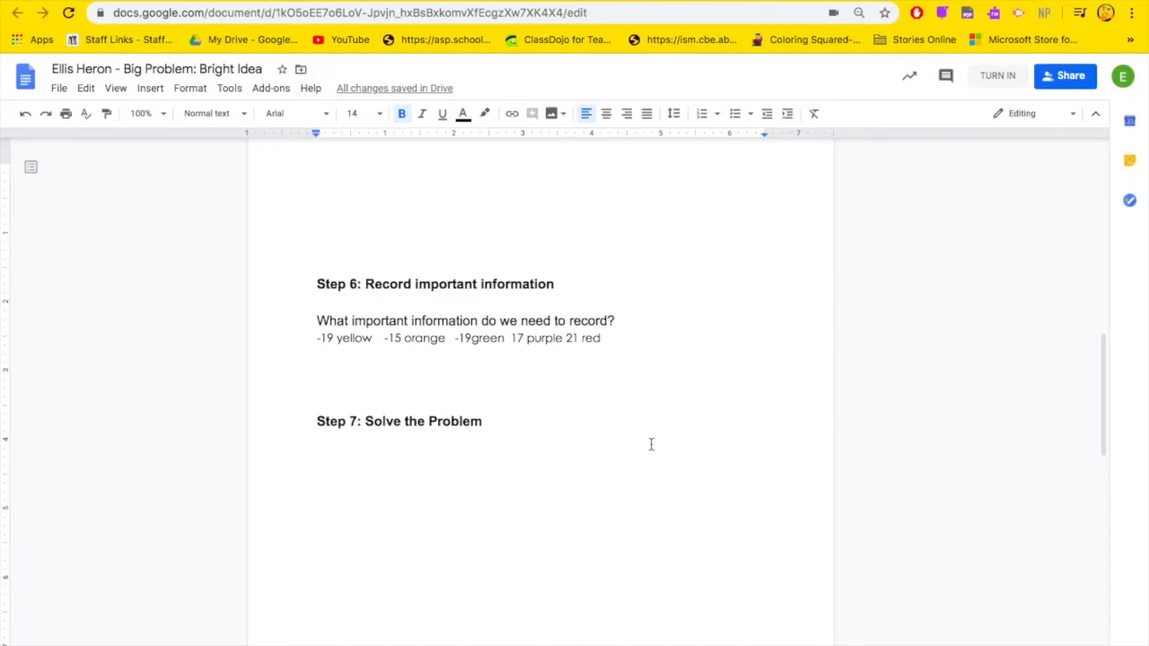
Take a camera photo of the handwritten solution and insert it under Step 7: Solve the Problem.
scroll(652, 444, "down", 1)
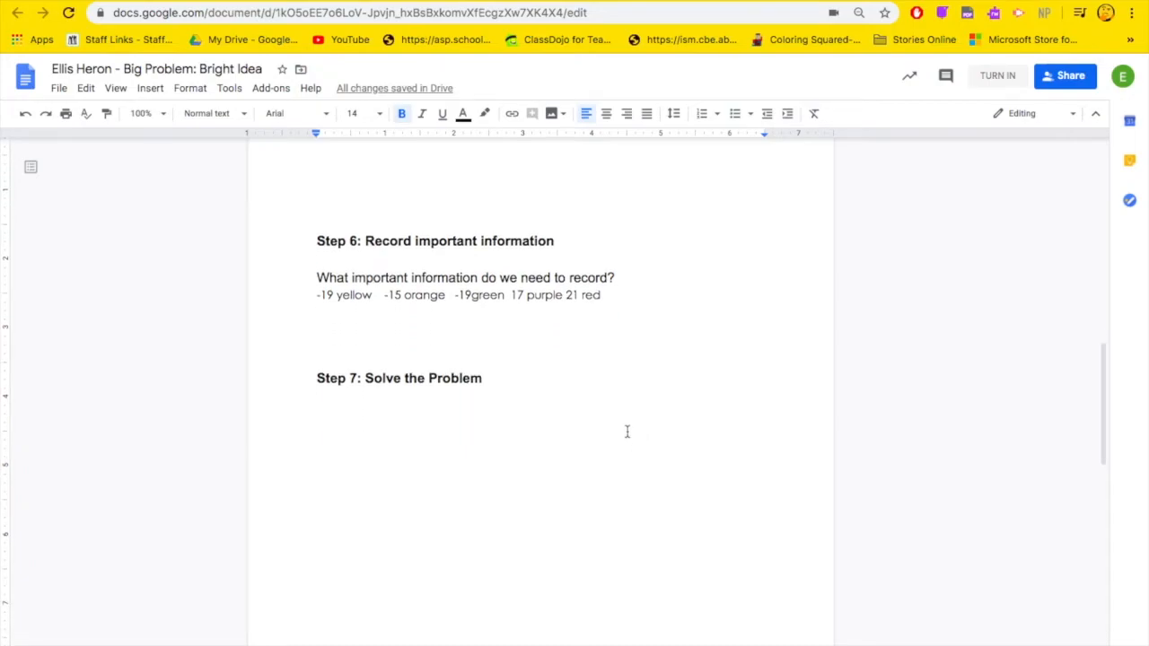
left_click(158, 93)
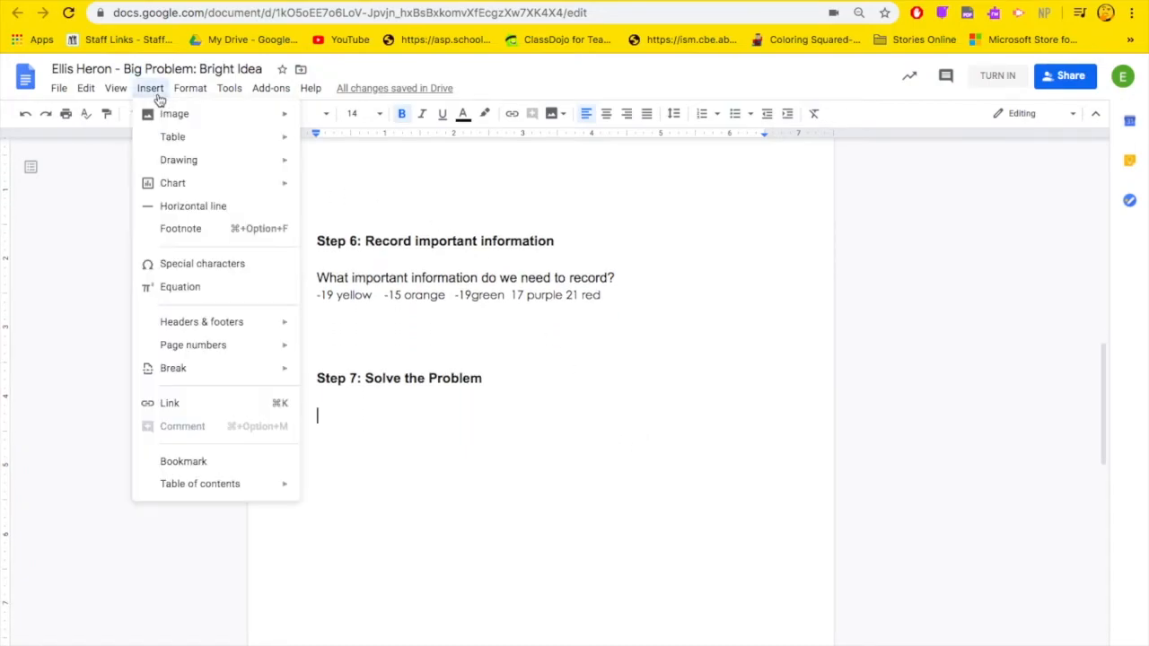
mouse_move(170, 117)
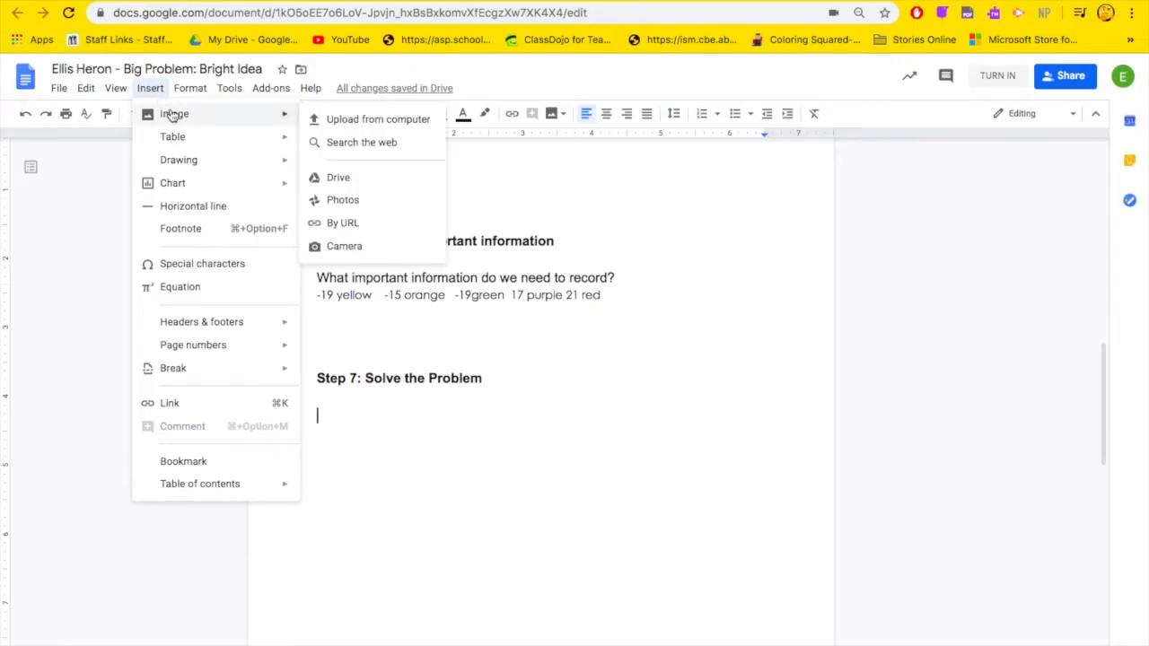
left_click(360, 244)
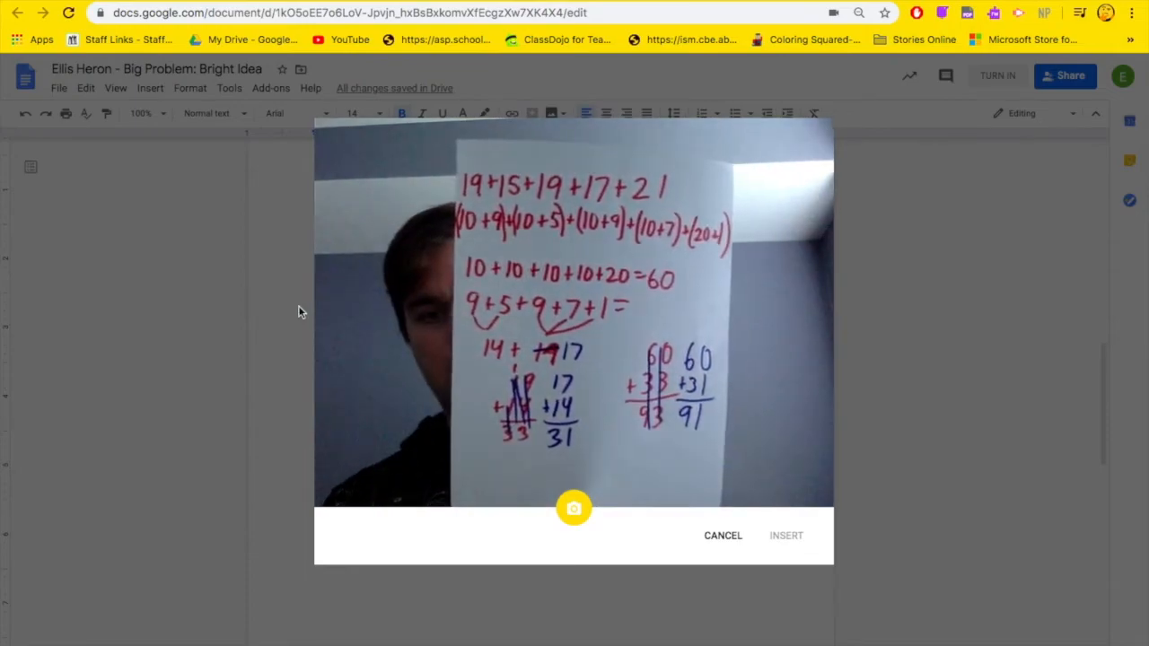
left_click(576, 511)
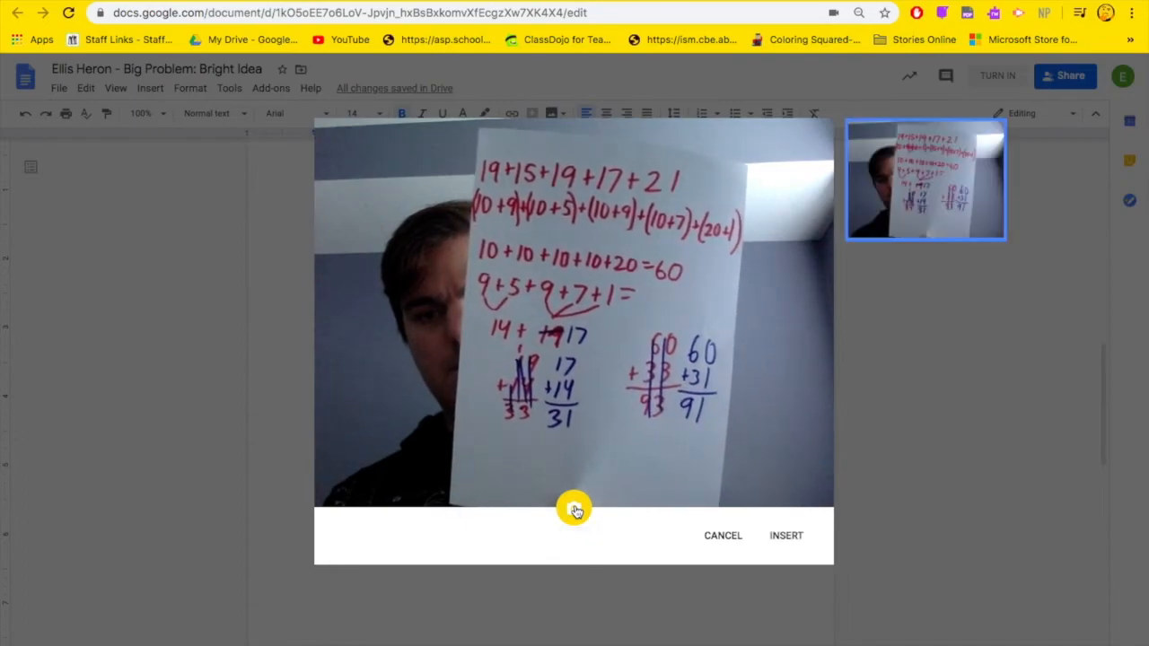
left_click(786, 536)
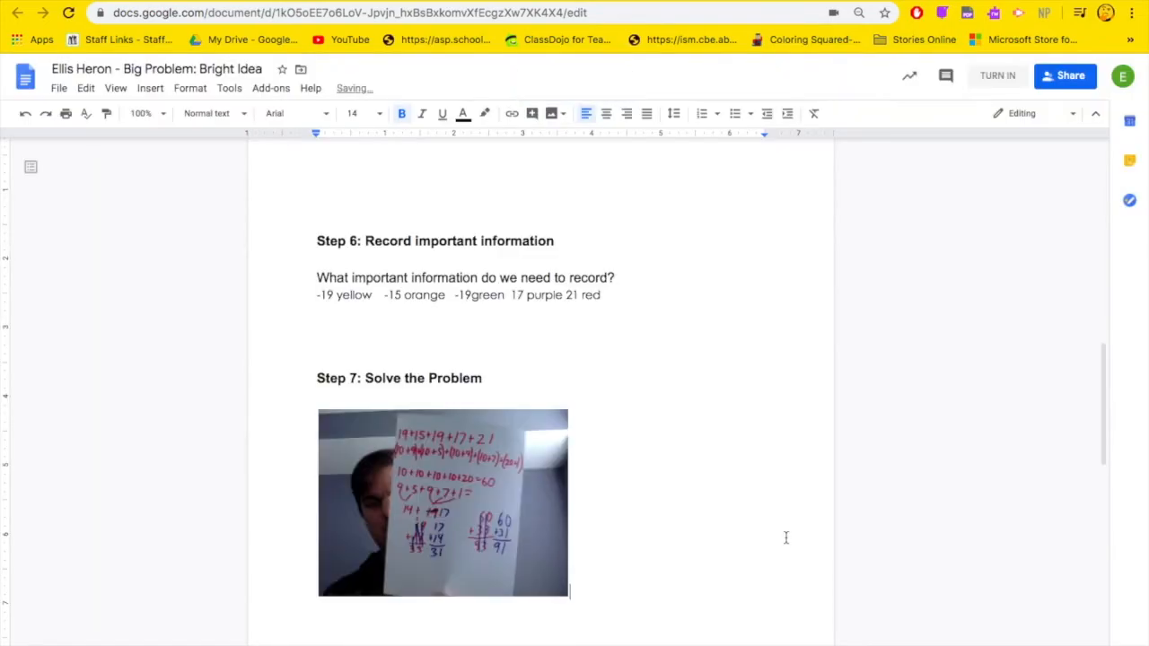
Enlarge the Step 7 solution photo proportionally from its lower-right corner.
left_click(547, 563)
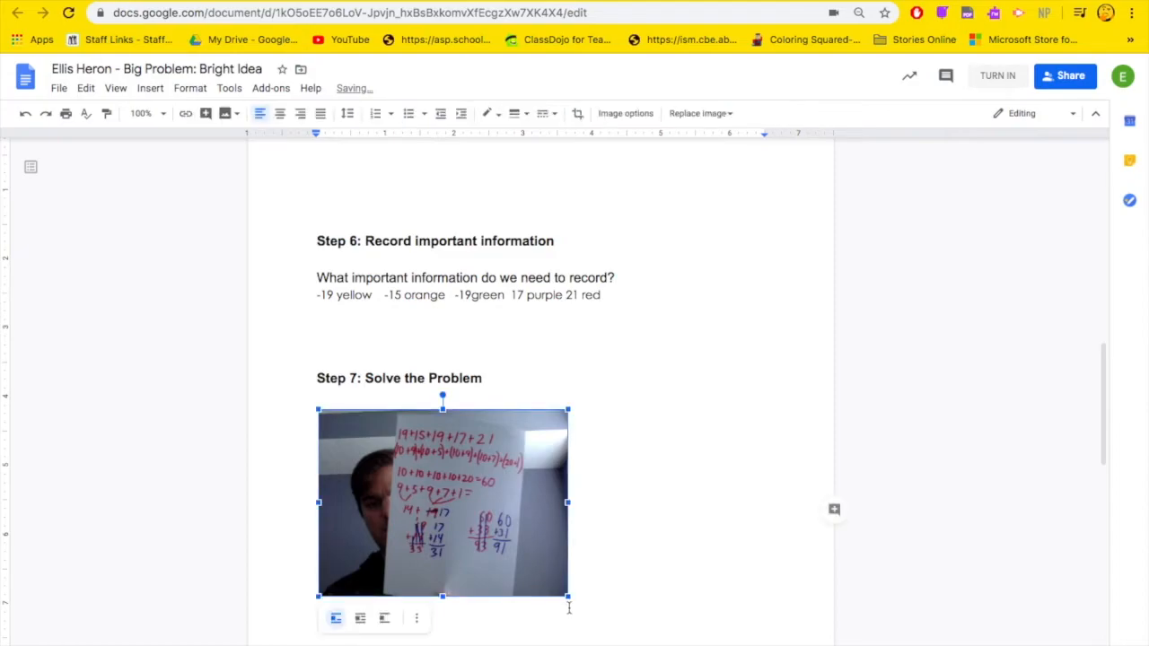
left_click_drag(567, 596, 670, 643)
scroll(770, 505, "down", 1)
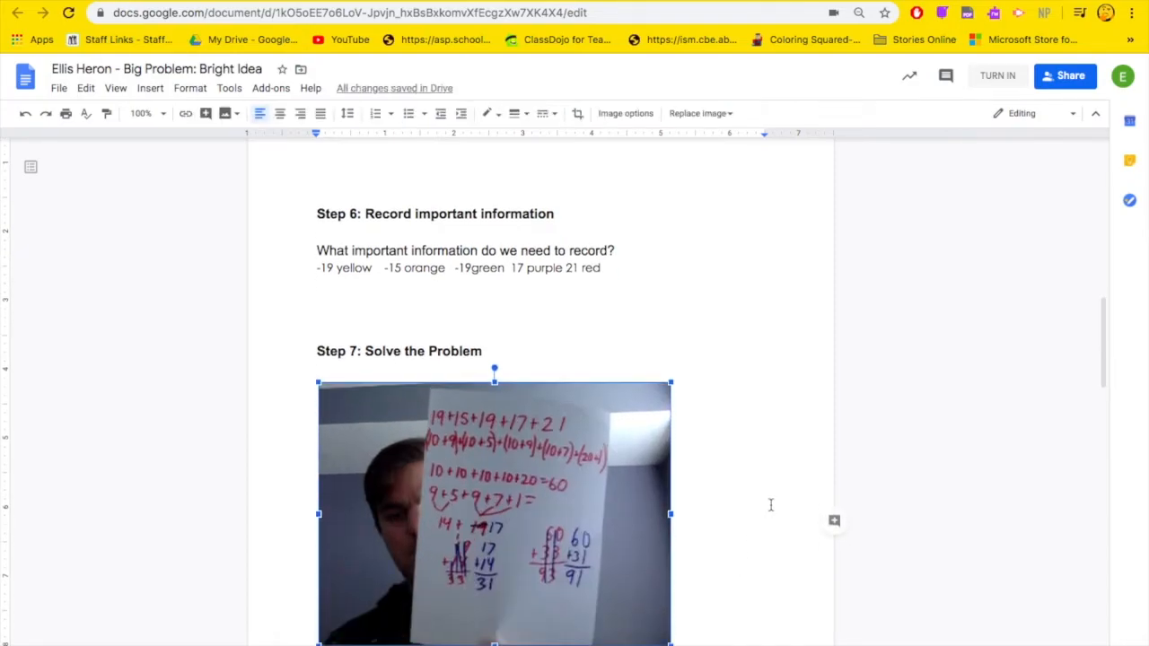
Write the answer "There are 91 skittles on the lightbulb." below the Step 7 photo.
scroll(770, 506, "down", 1)
left_click(340, 574)
type("There are 91")
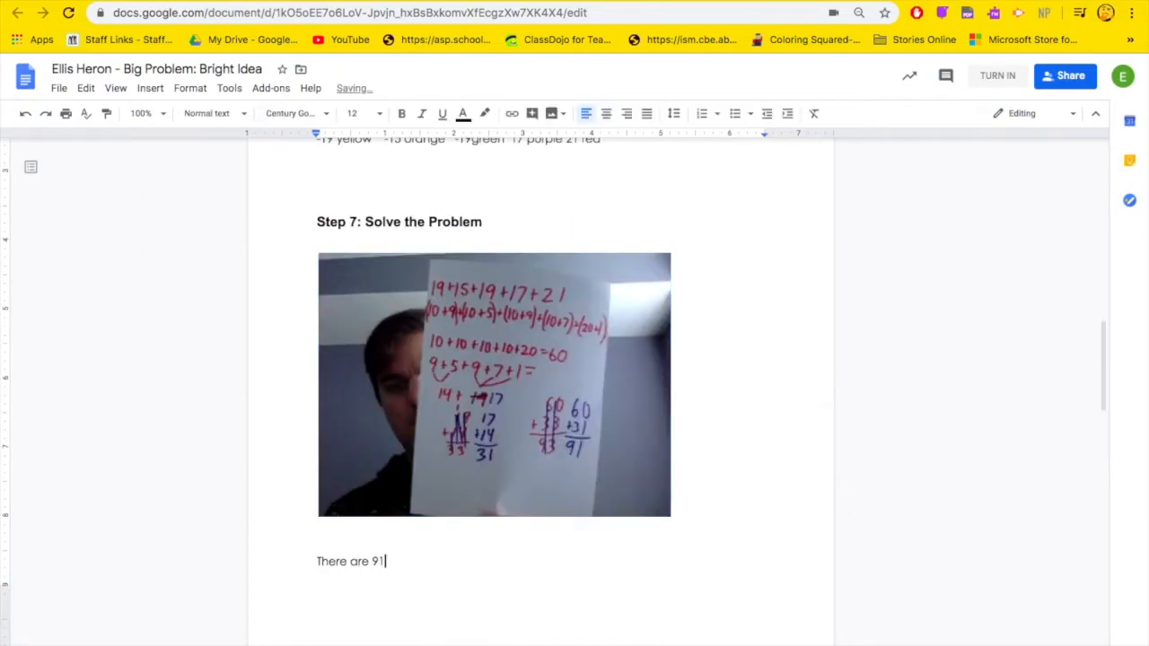
type(" skittles on the light")
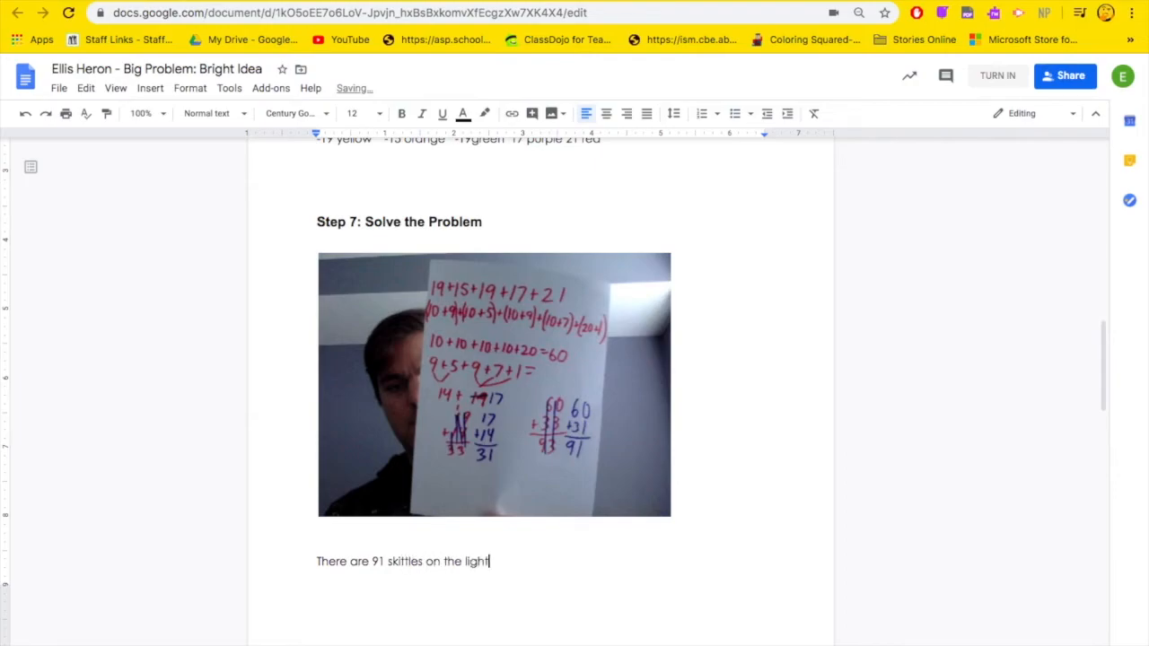
type("bulb.")
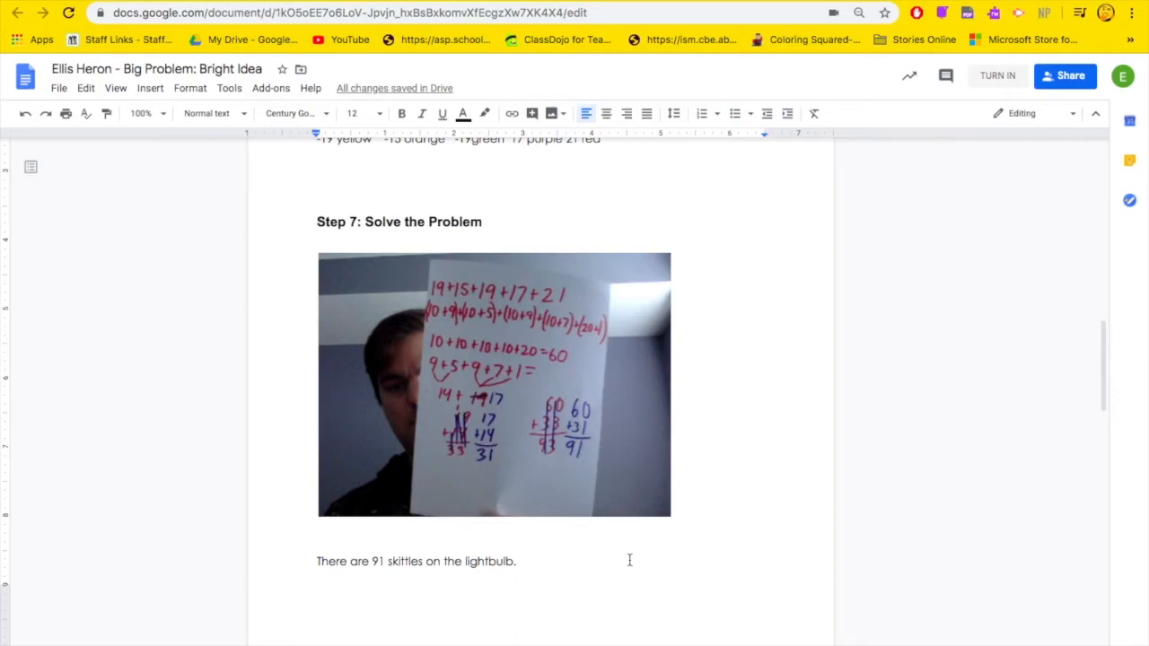
Review the remaining sections, from the Step 7 solution and the Step 9 answer link to the Step 8 challenge problems.
scroll(629, 560, "down", 4)
type("Step 9: Act 3 The Answer https://gfletchy.com/bright-idea/")
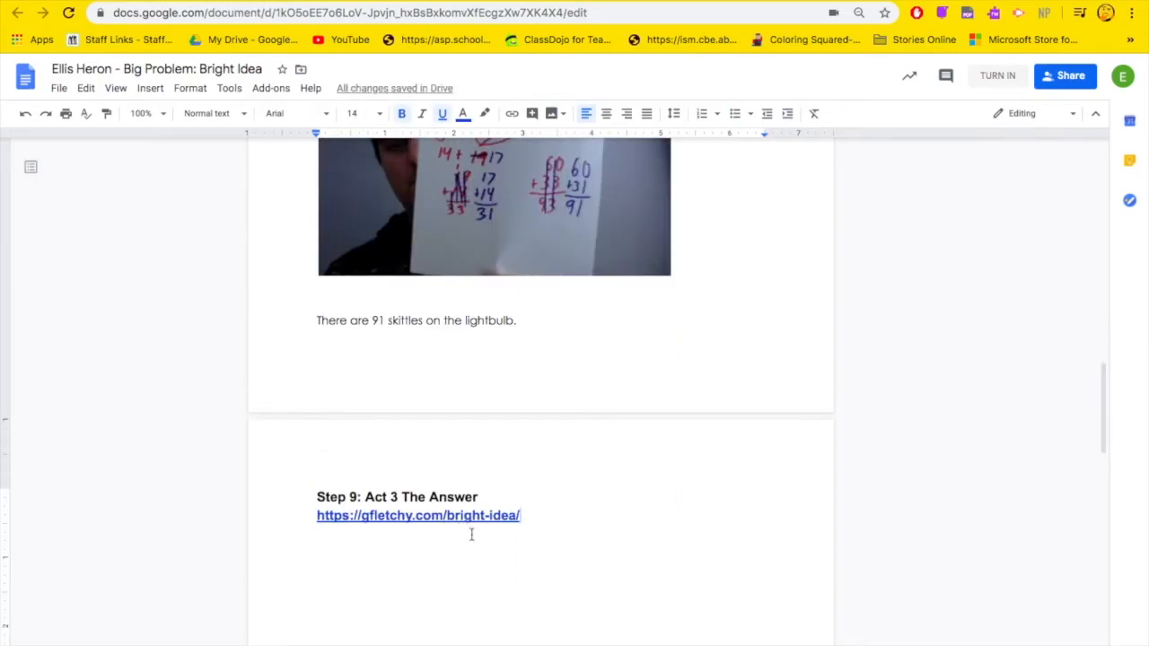
left_click(541, 570)
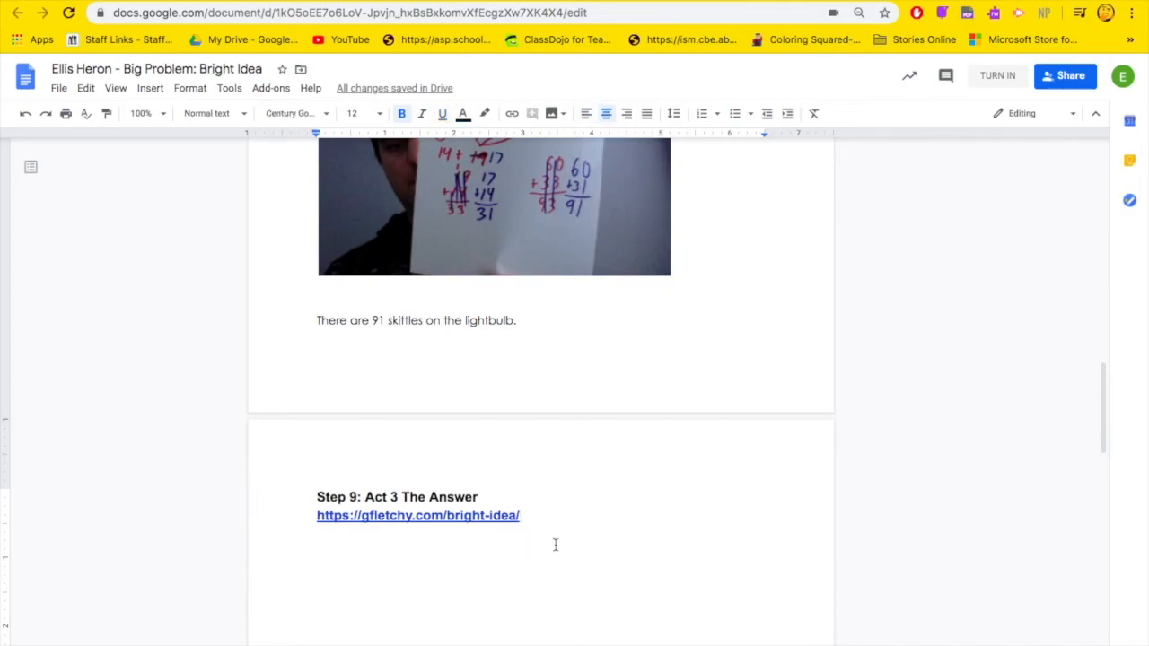
scroll(555, 545, "up", 3)
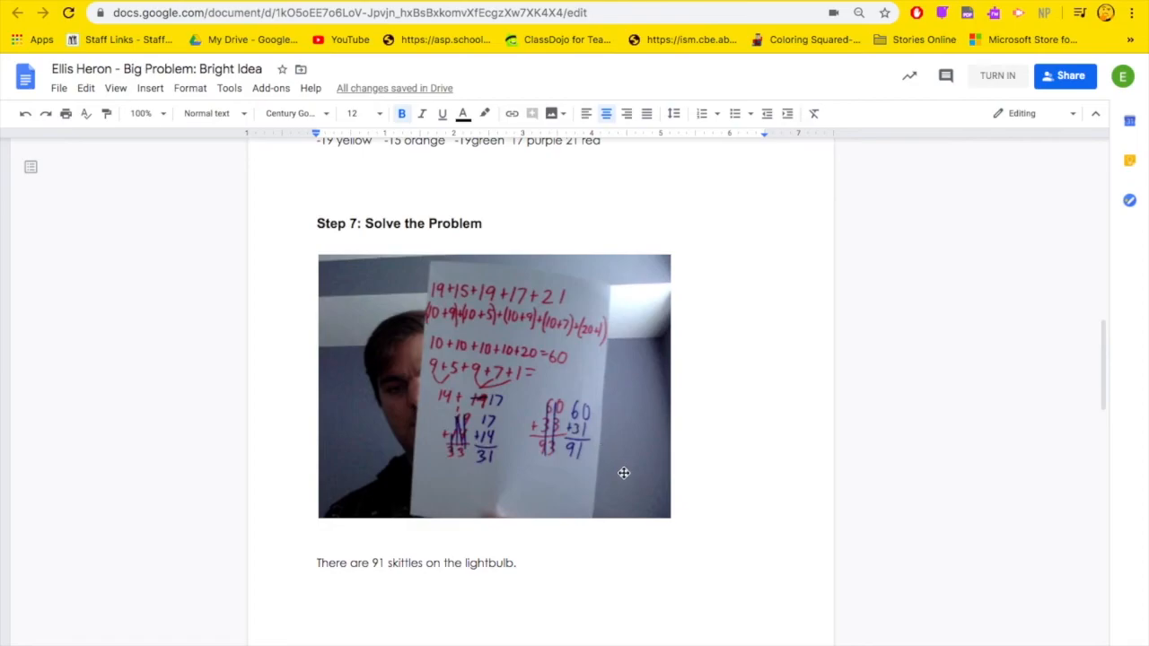
scroll(624, 473, "down", 3)
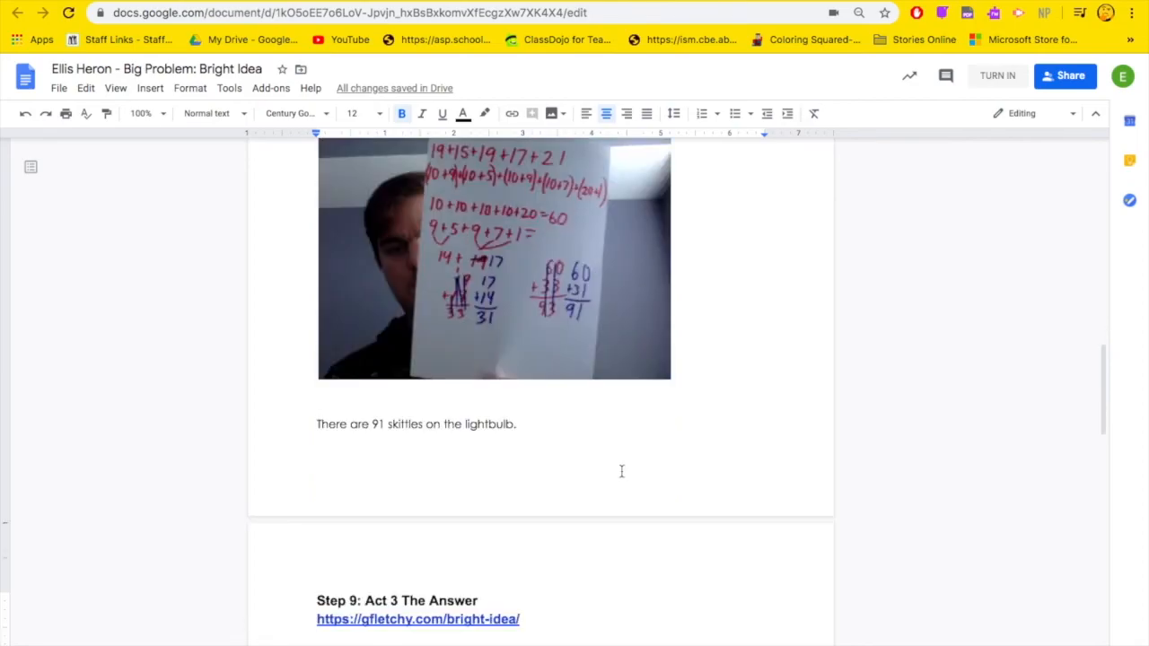
scroll(695, 562, "down", 10)
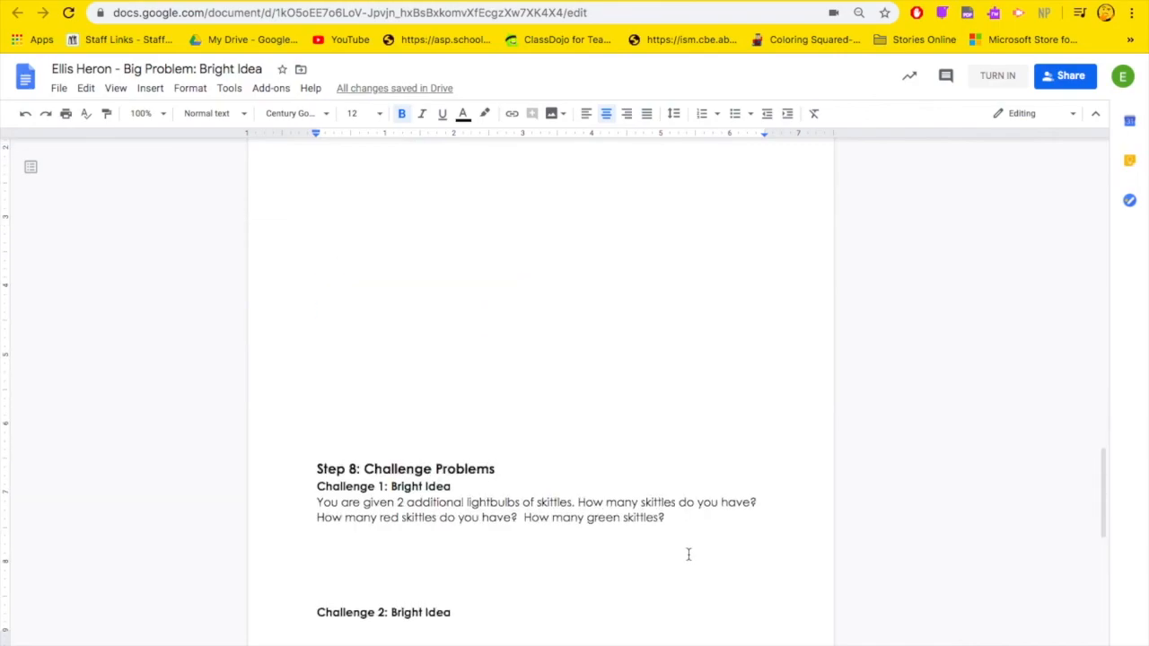
Insert blank lines below the Step 9 link to move Step 8: Challenge Problems onto a new page.
scroll(407, 376, "up", 3)
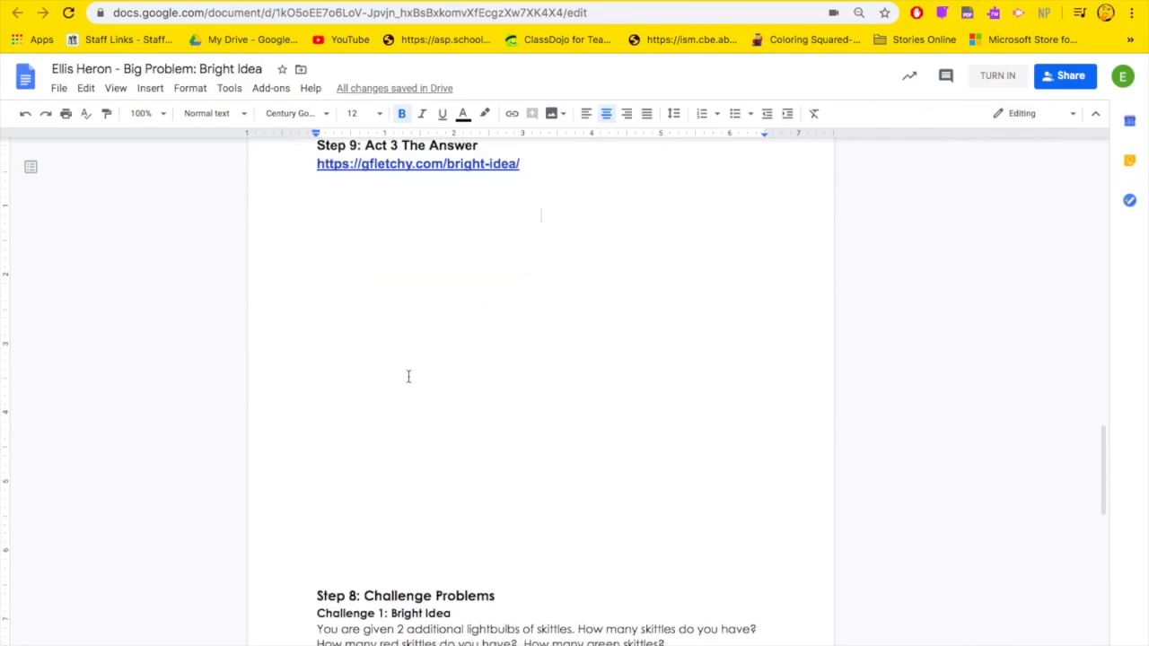
scroll(408, 376, "down", 1)
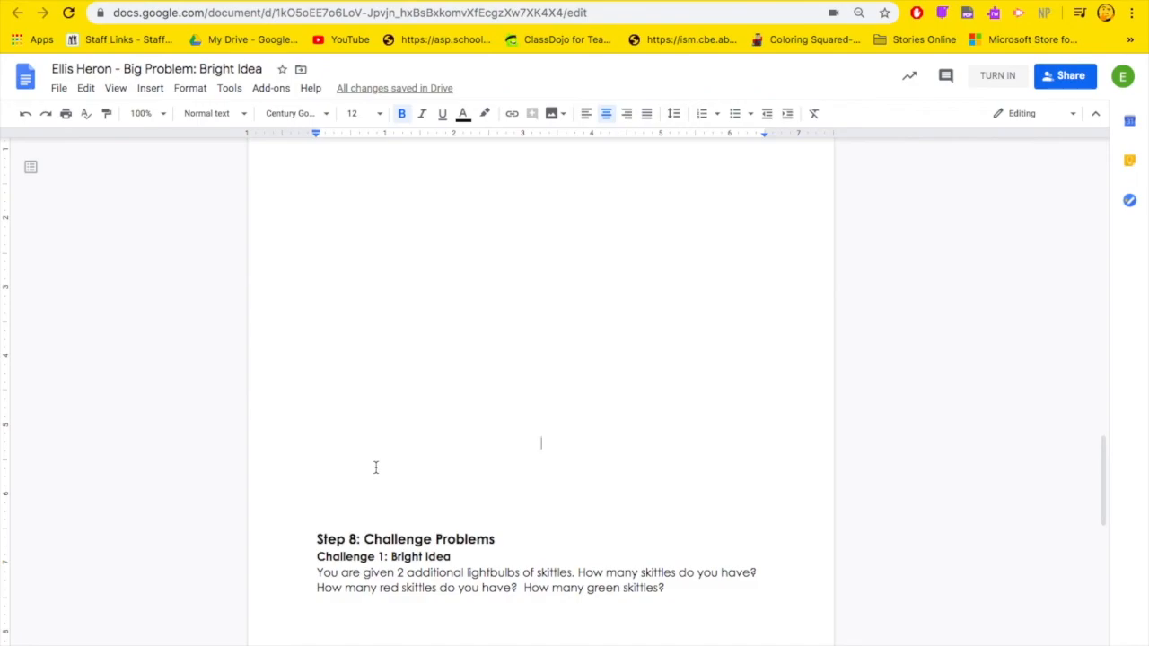
key("Return")
key("Return")
key("Return")
key("Return")
key("Return")
key("Return")
key("Return")
key("Return")
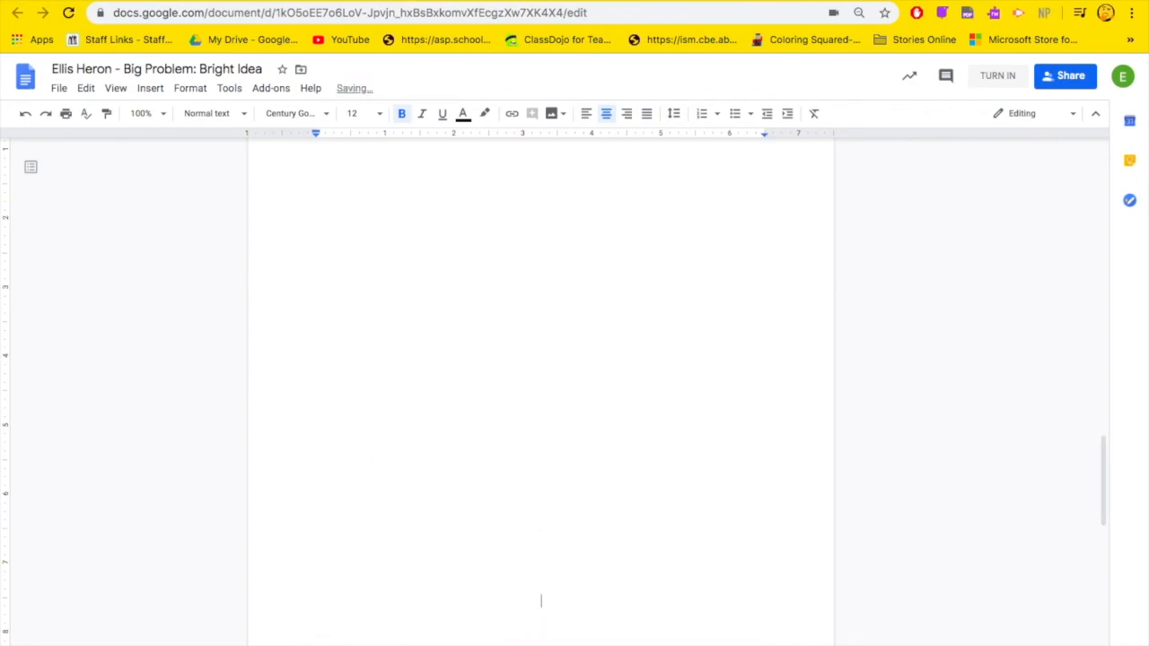
scroll(415, 492, "down", 5)
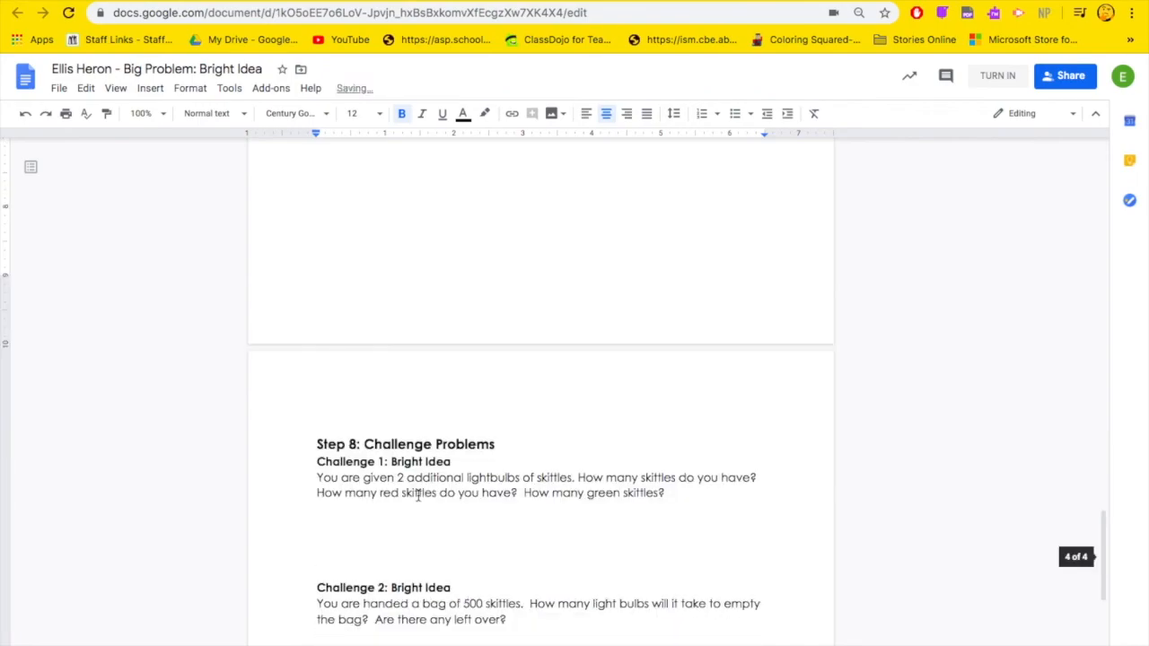
Place the text cursor on the blank line below the Challenge 1 question in Step 8.
left_click(597, 509)
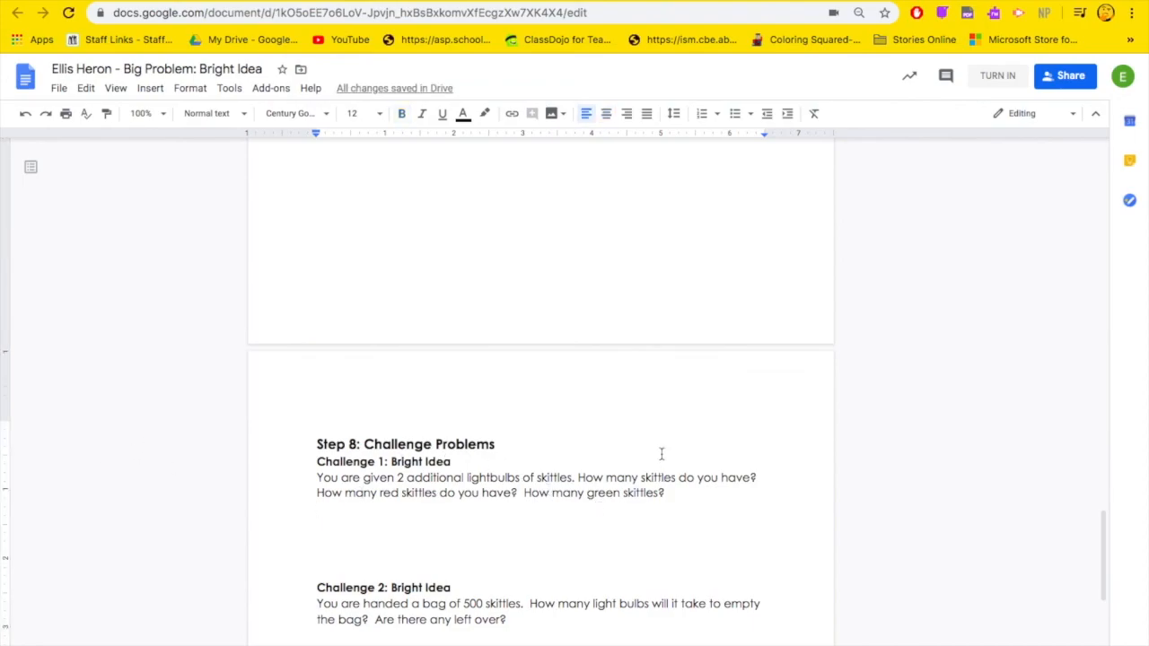
mouse_move(52, 3)
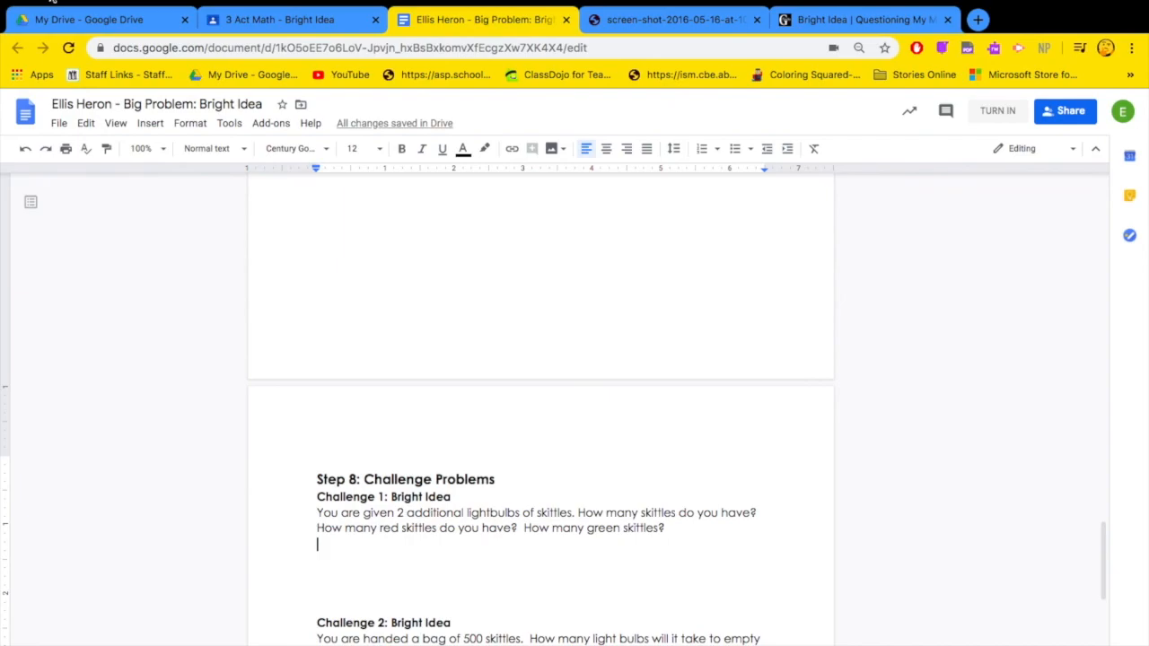